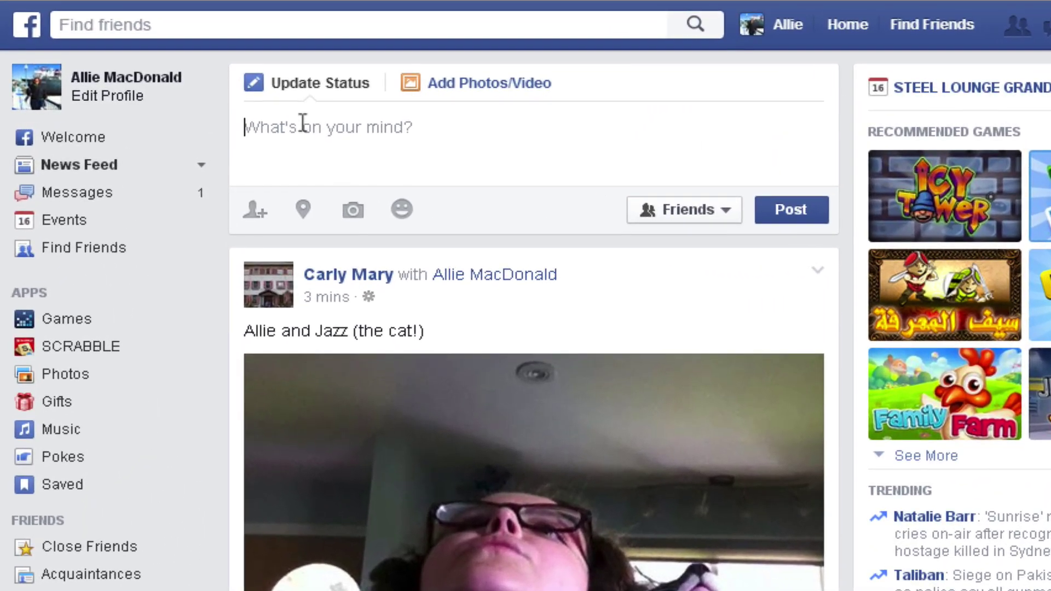
Write 'Working on some last minute crafting', tag the suggested friend, and publish the status.
{"action": "left_click", "coordinate": [284, 118]}
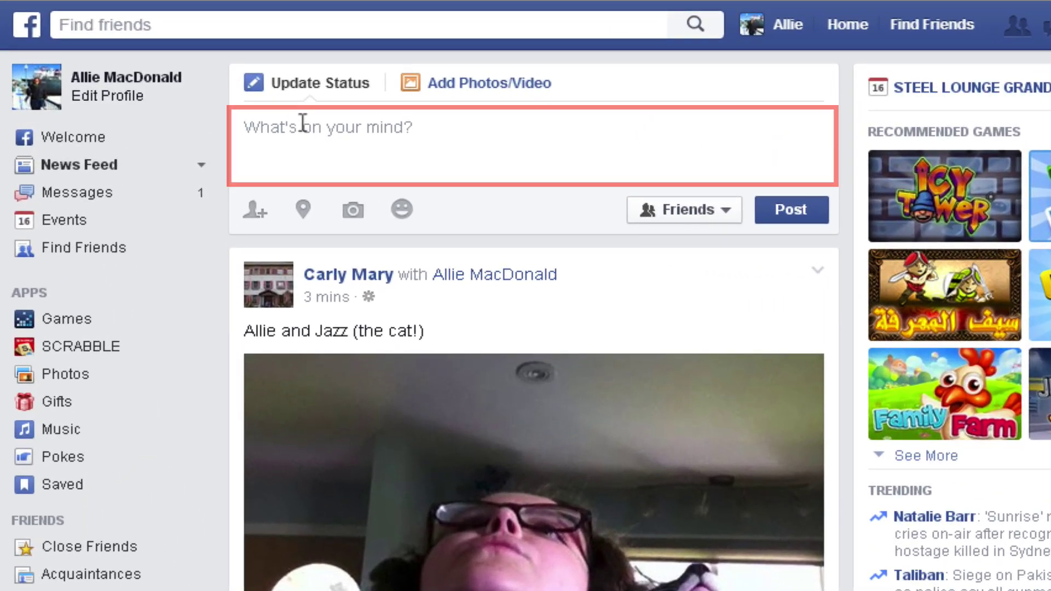
{"action": "type", "text": "Working on some last minute crafting"}
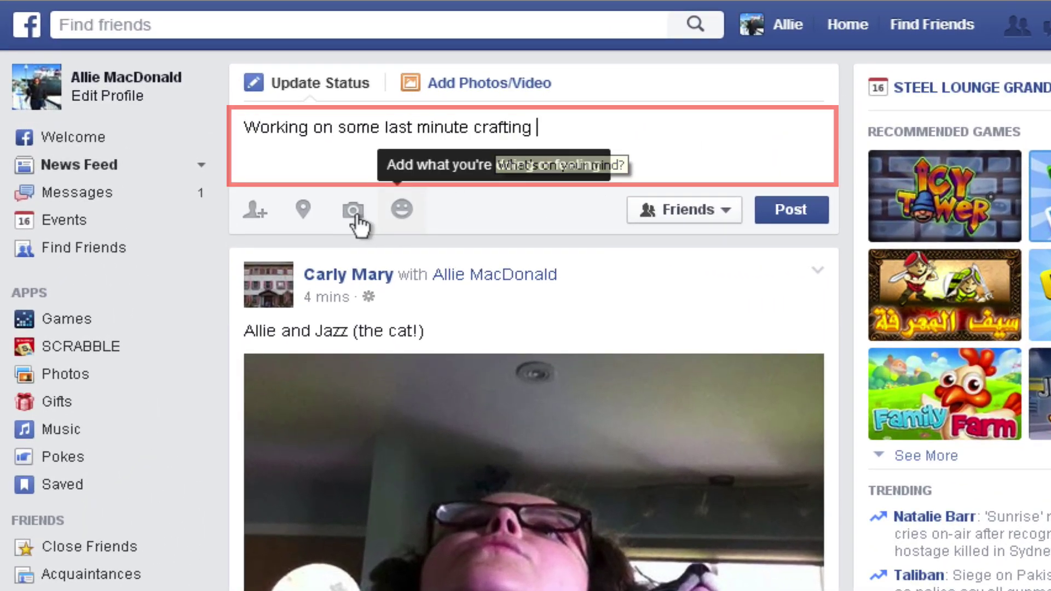
{"action": "left_click", "coordinate": [233, 212]}
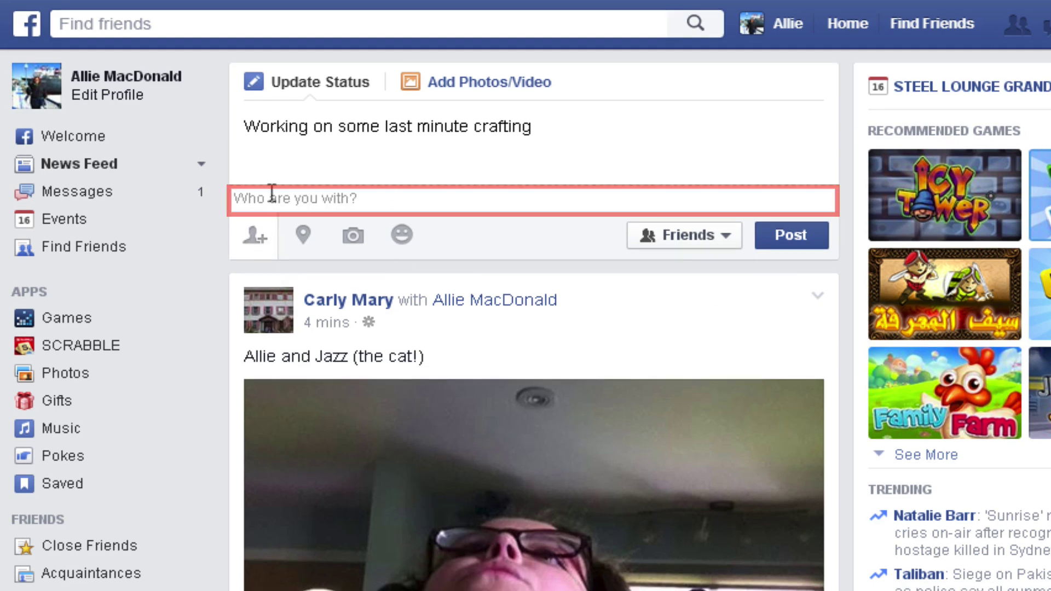
{"action": "type", "text": "n"}
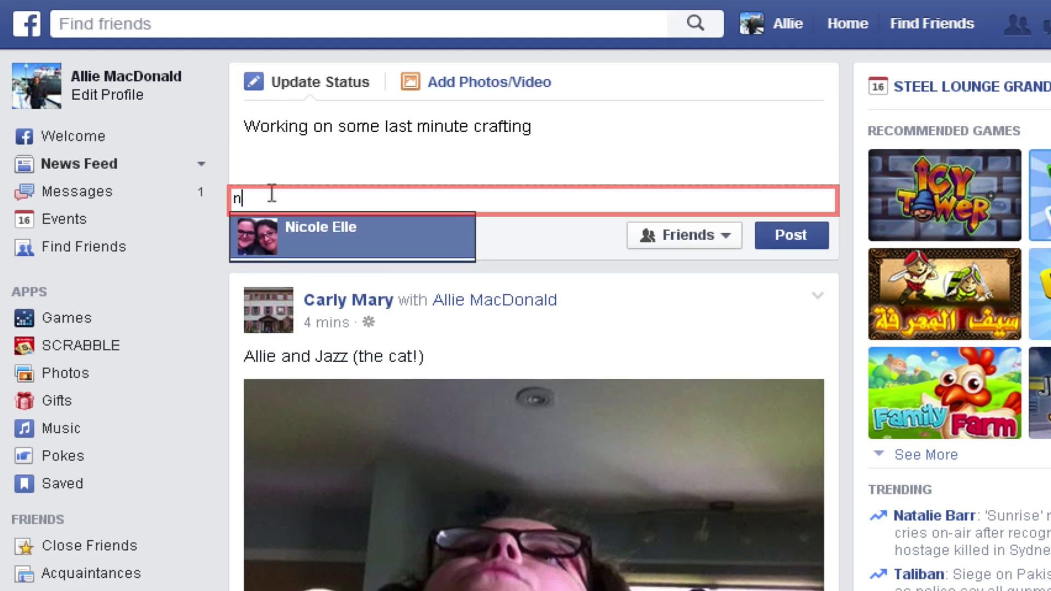
{"action": "left_click", "coordinate": [305, 228]}
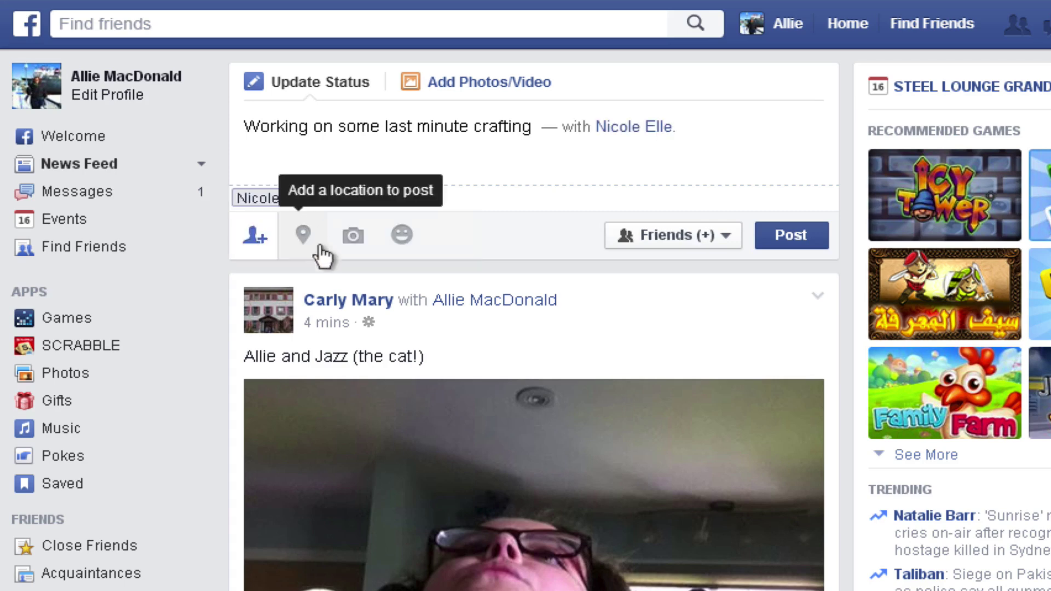
{"action": "left_click", "coordinate": [781, 249]}
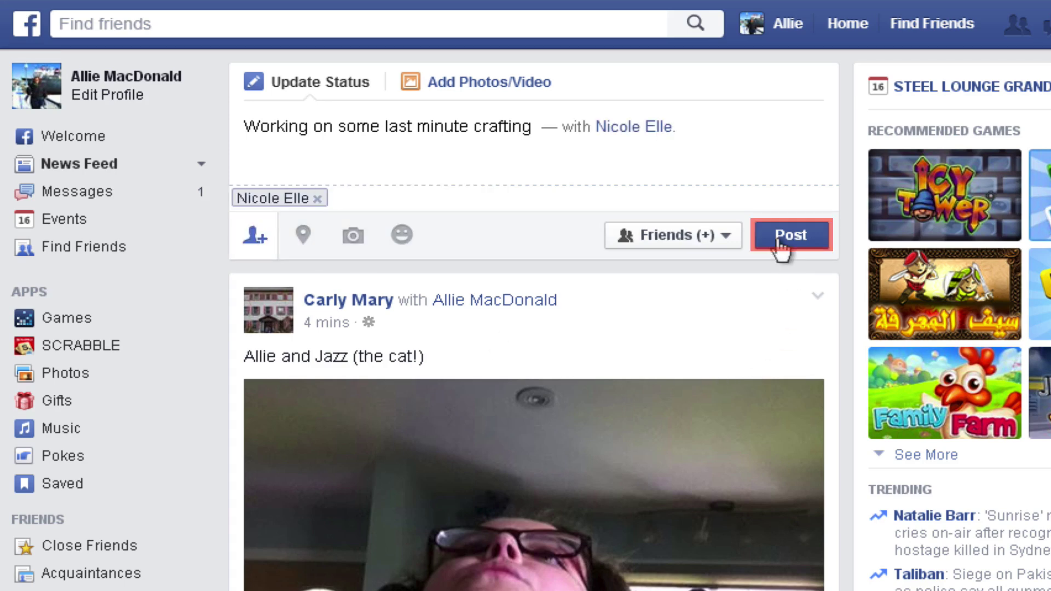
{"action": "left_click", "coordinate": [778, 240]}
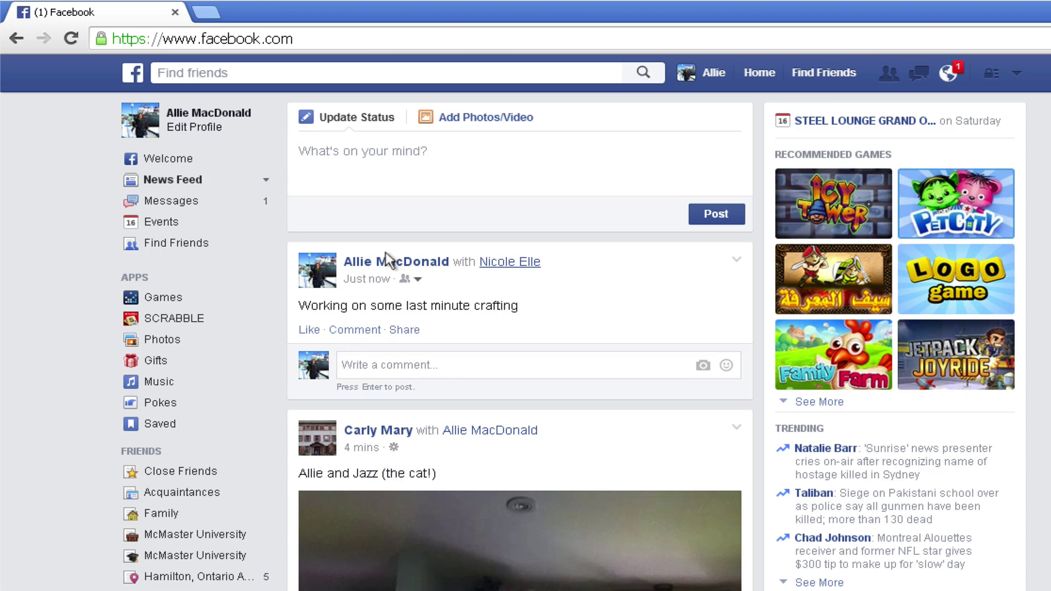
Start a photo post and upload the photo file from the Desktop folder.
{"action": "left_click", "coordinate": [326, 151]}
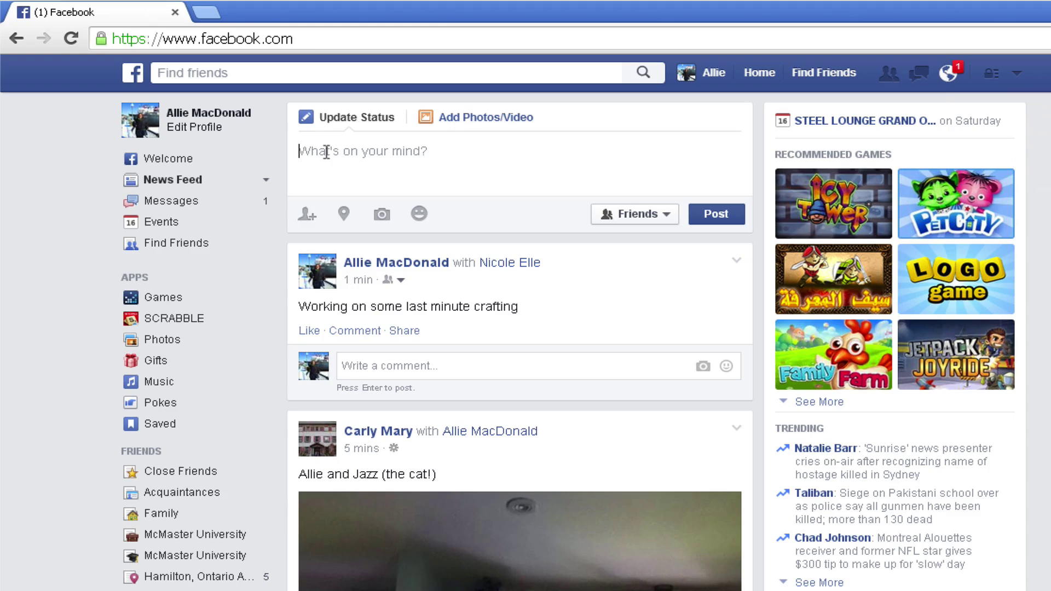
{"action": "left_click", "coordinate": [450, 125]}
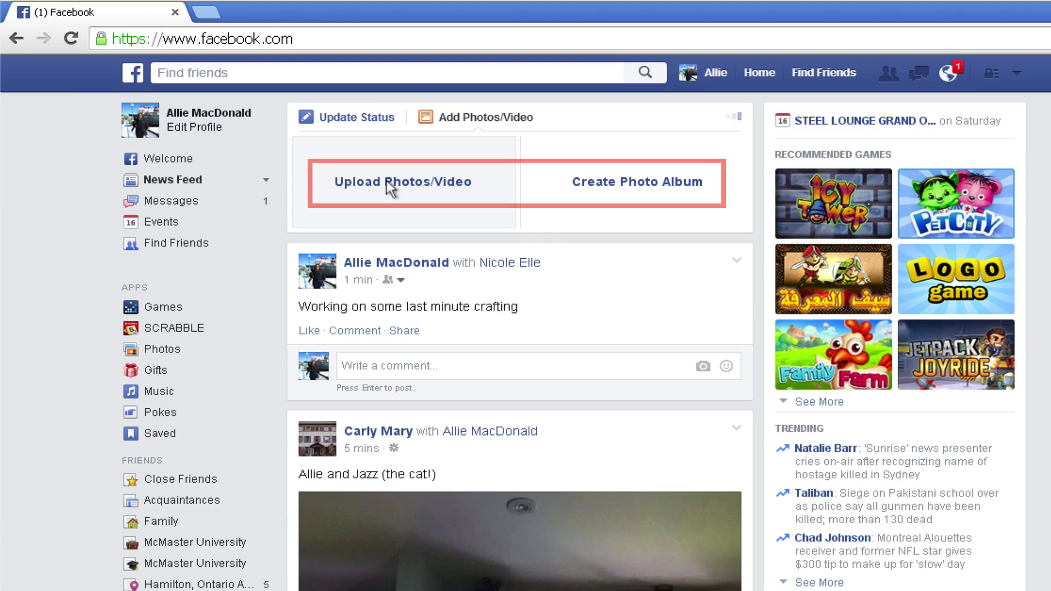
{"action": "left_click", "coordinate": [410, 178]}
{"action": "left_click", "coordinate": [50, 144]}
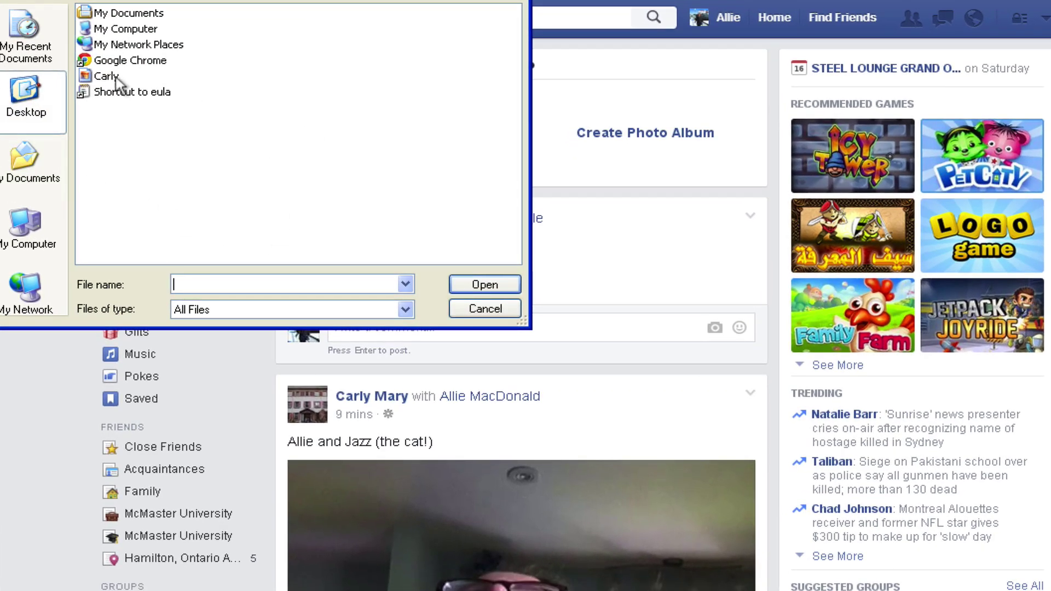
{"action": "left_click", "coordinate": [116, 79]}
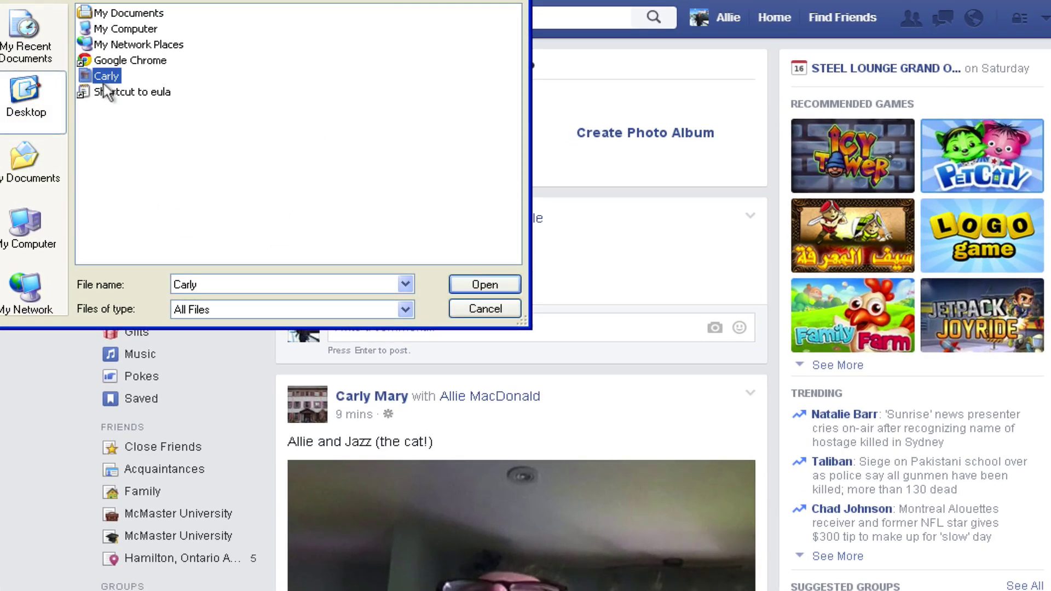
{"action": "left_click", "coordinate": [509, 288]}
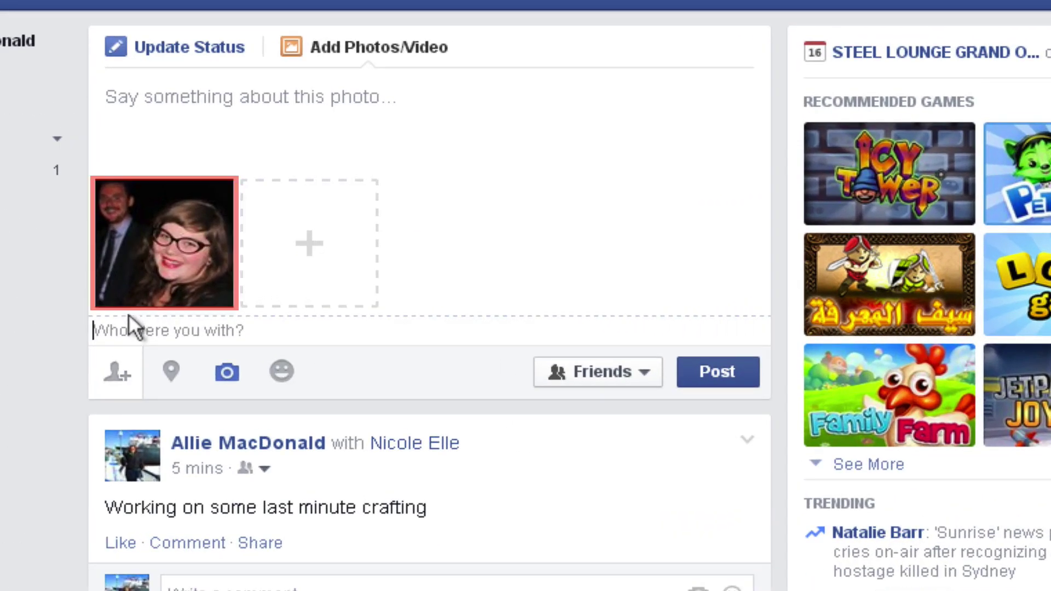
Tag the friend shown in the photo using the Recent Tags suggestions.
{"action": "mouse_move", "coordinate": [324, 221]}
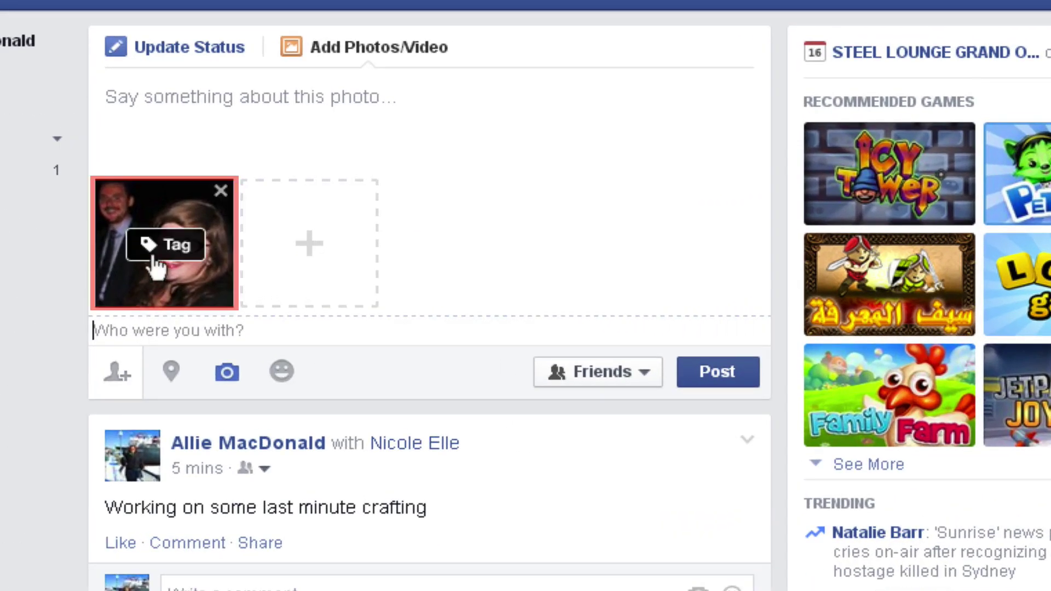
{"action": "left_click", "coordinate": [153, 257]}
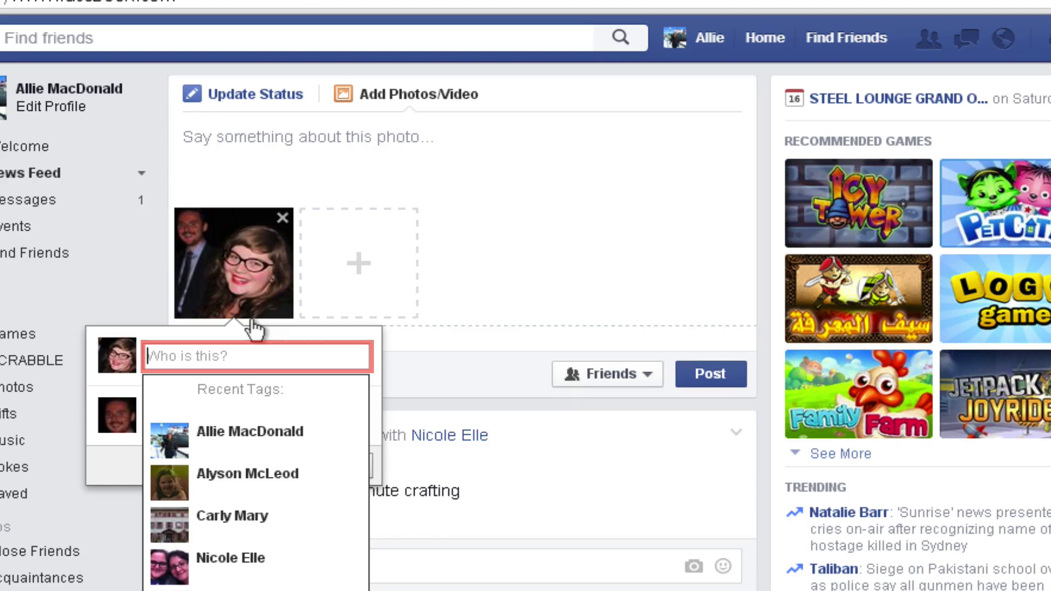
{"action": "left_click", "coordinate": [219, 520]}
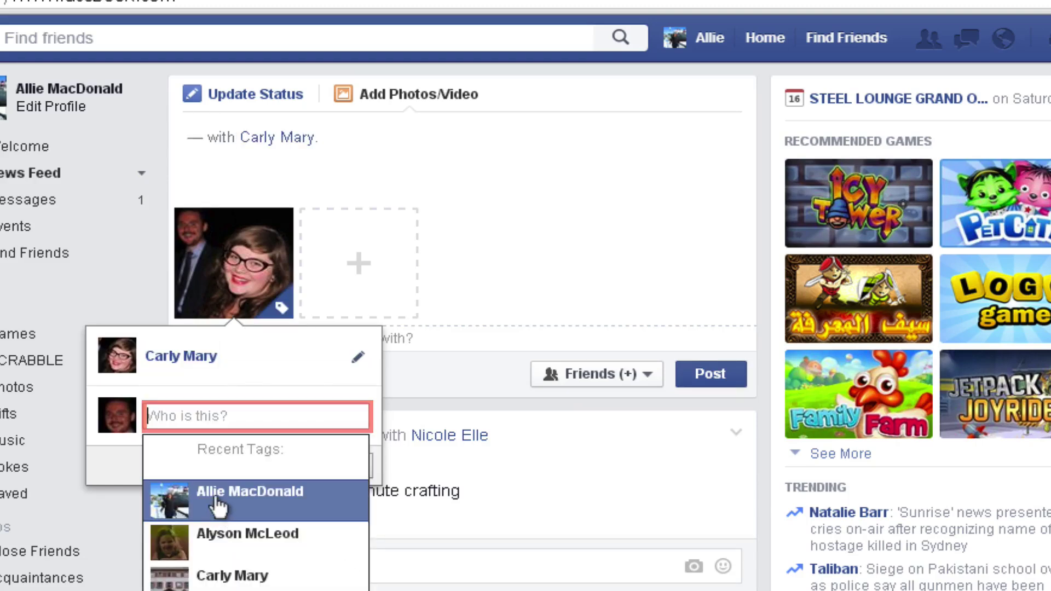
{"action": "key", "text": "Down"}
{"action": "key", "text": "Down"}
{"action": "key", "text": "Down"}
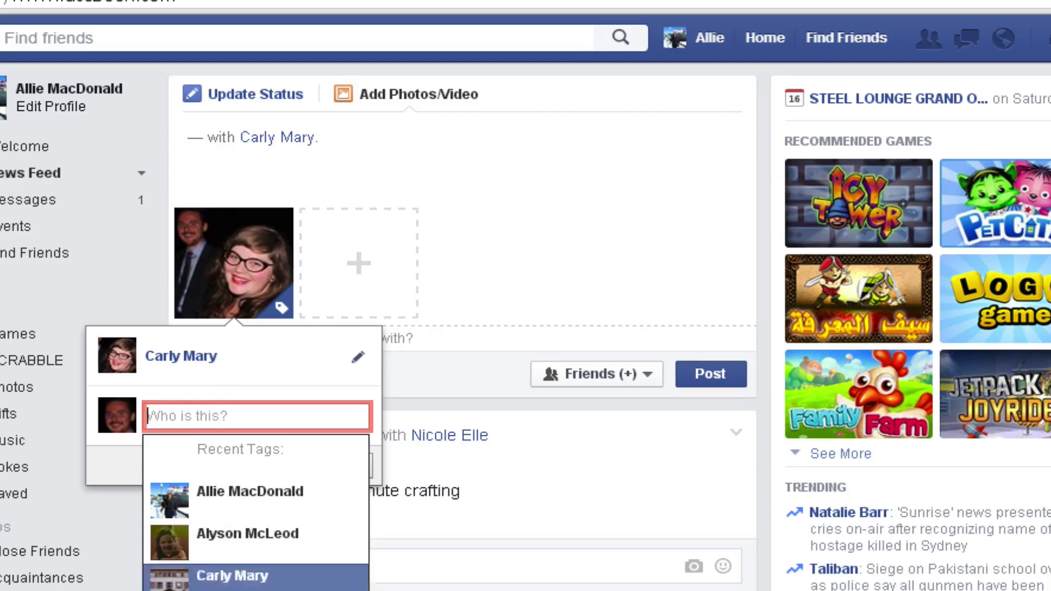
{"action": "left_click", "coordinate": [231, 387]}
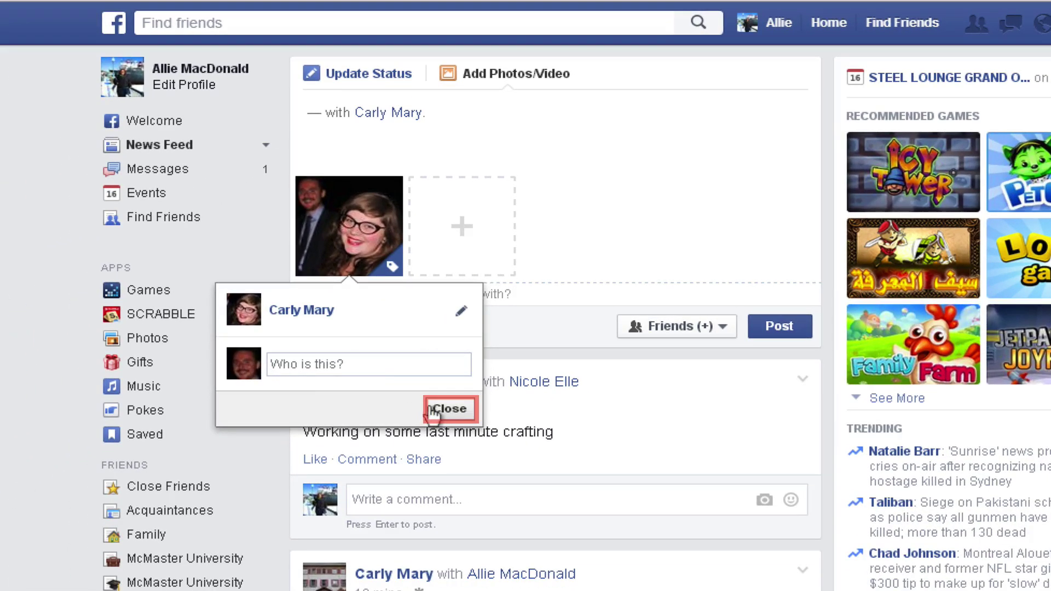
{"action": "left_click", "coordinate": [435, 409]}
Caption the photo 'Table photos from the wedding' and publish the post.
{"action": "left_click", "coordinate": [347, 106]}
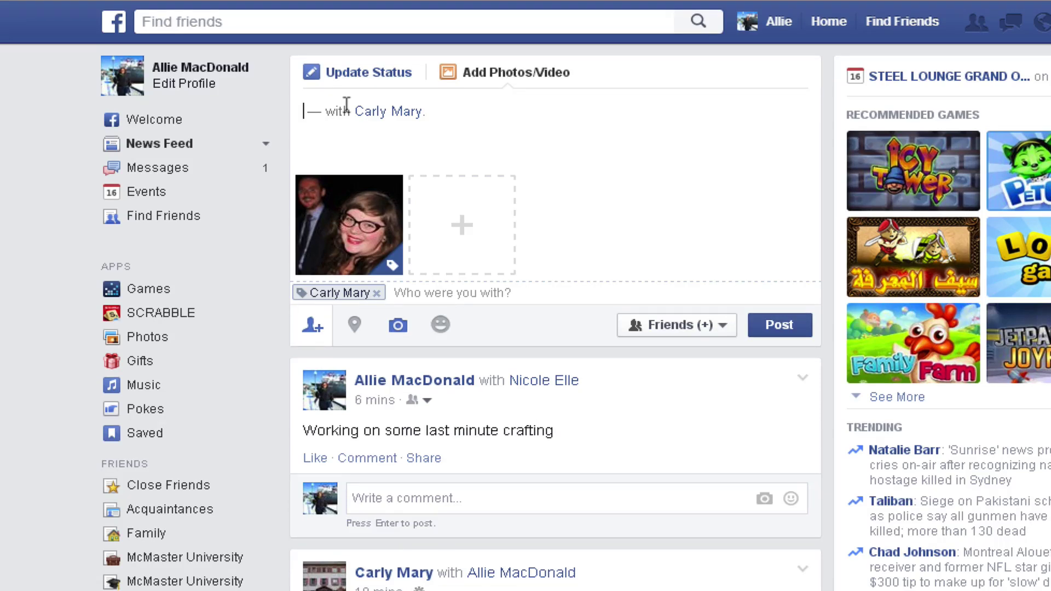
{"action": "type", "text": "Table photos from the wedding"}
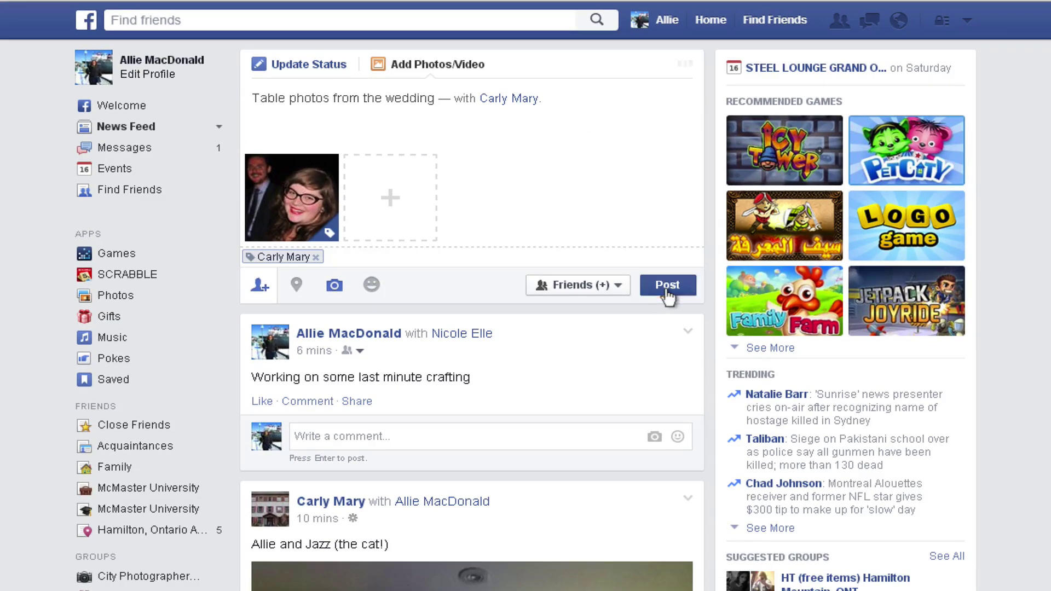
{"action": "left_click", "coordinate": [667, 285]}
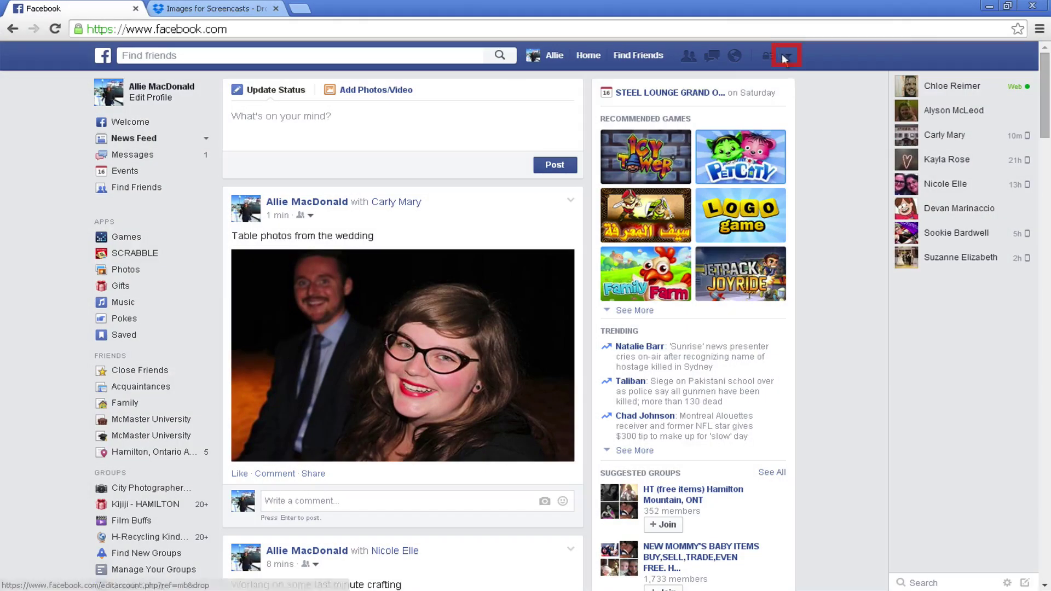
Go to Activity Log, then Timeline Review, and list Posts You're Tagged In.
{"action": "left_click", "coordinate": [967, 20]}
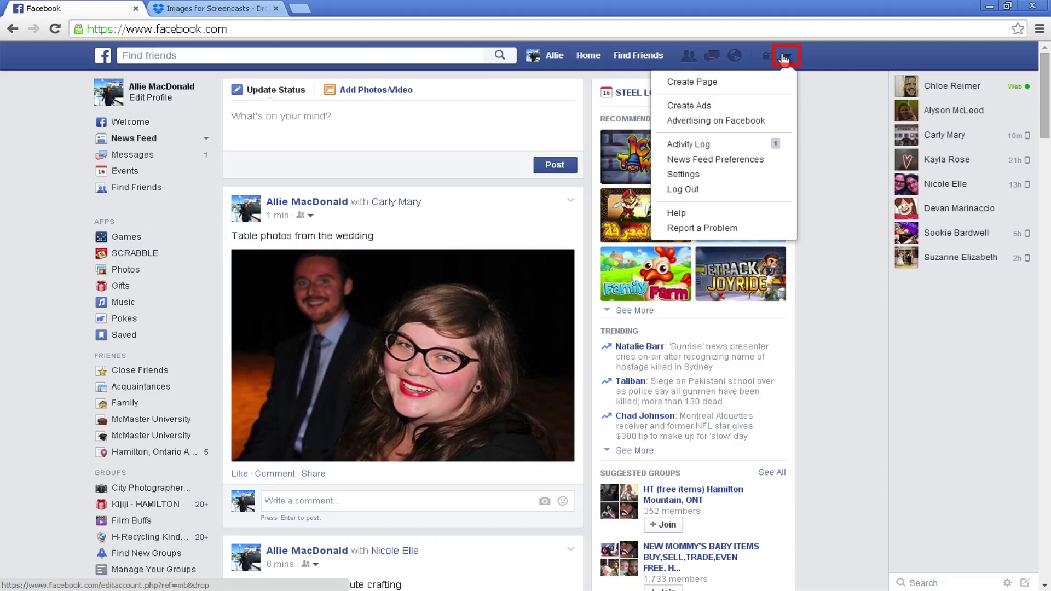
{"action": "left_click", "coordinate": [732, 149]}
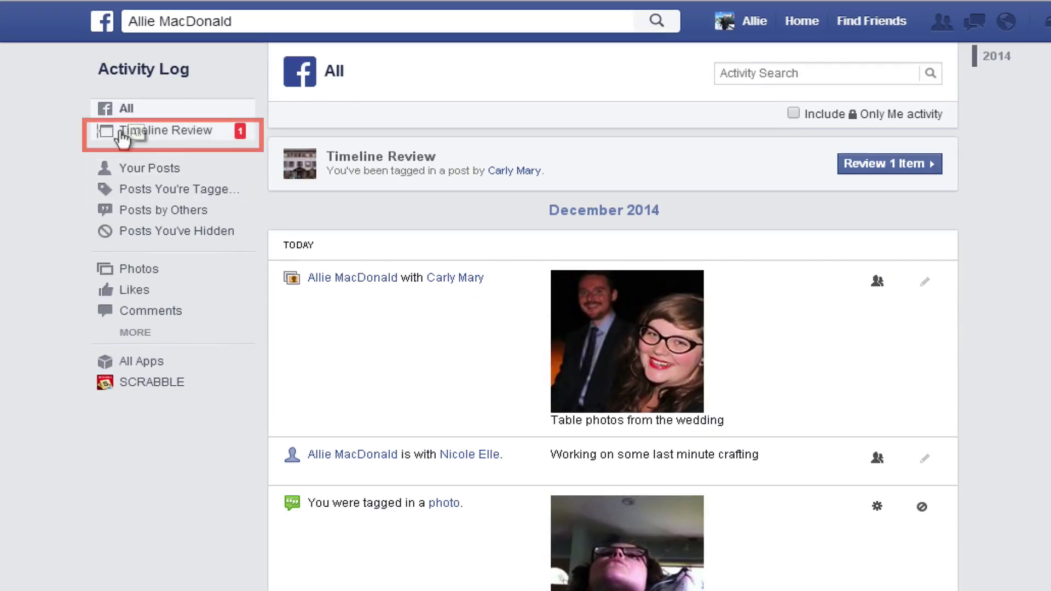
{"action": "left_click", "coordinate": [121, 134]}
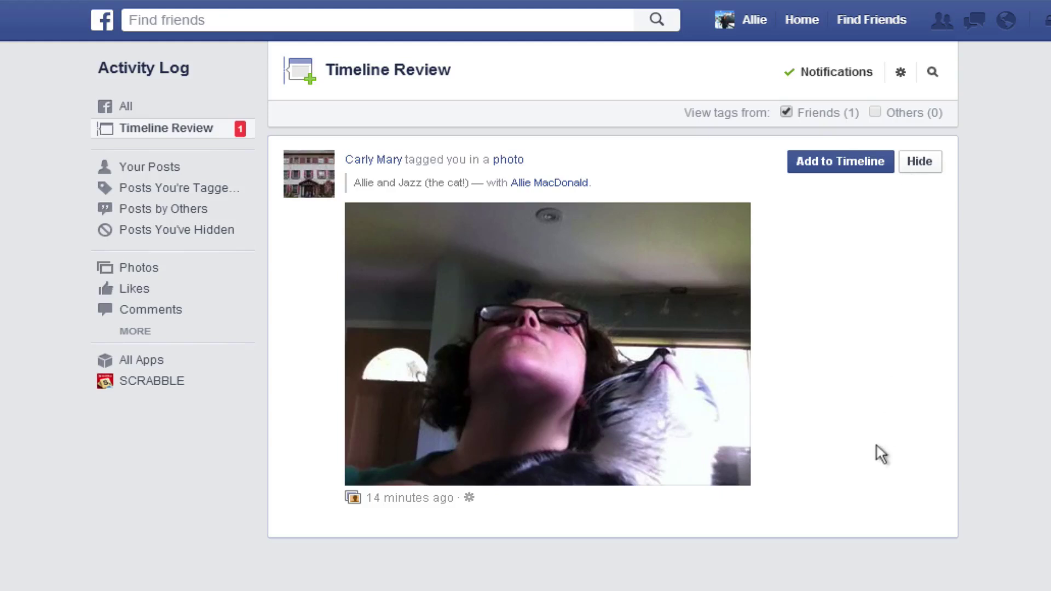
{"action": "left_click", "coordinate": [138, 189]}
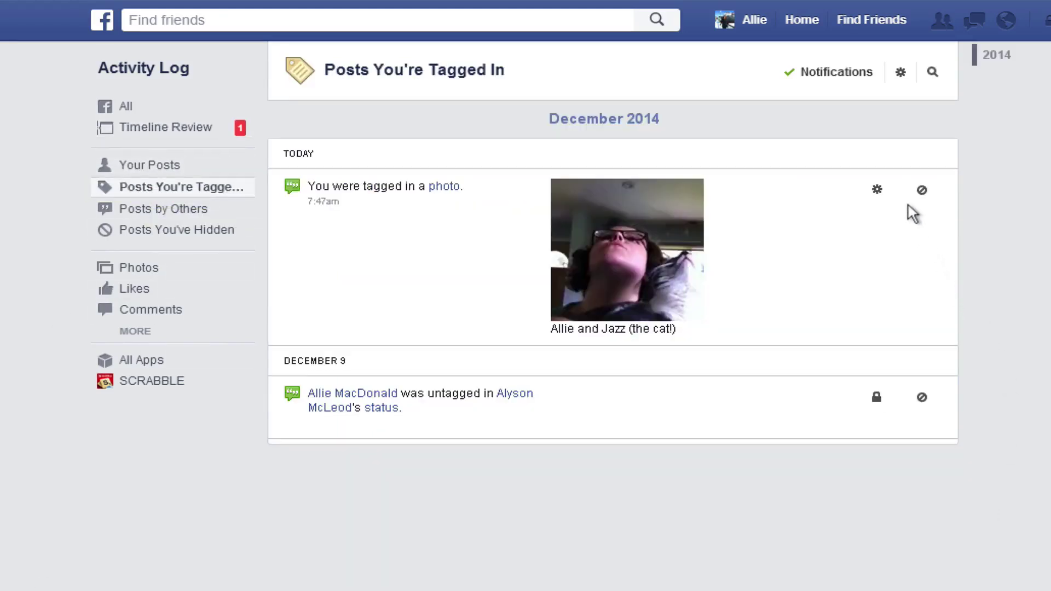
Untag yourself from the cat photo and confirm Timeline Review has nothing pending.
{"action": "left_click", "coordinate": [915, 196]}
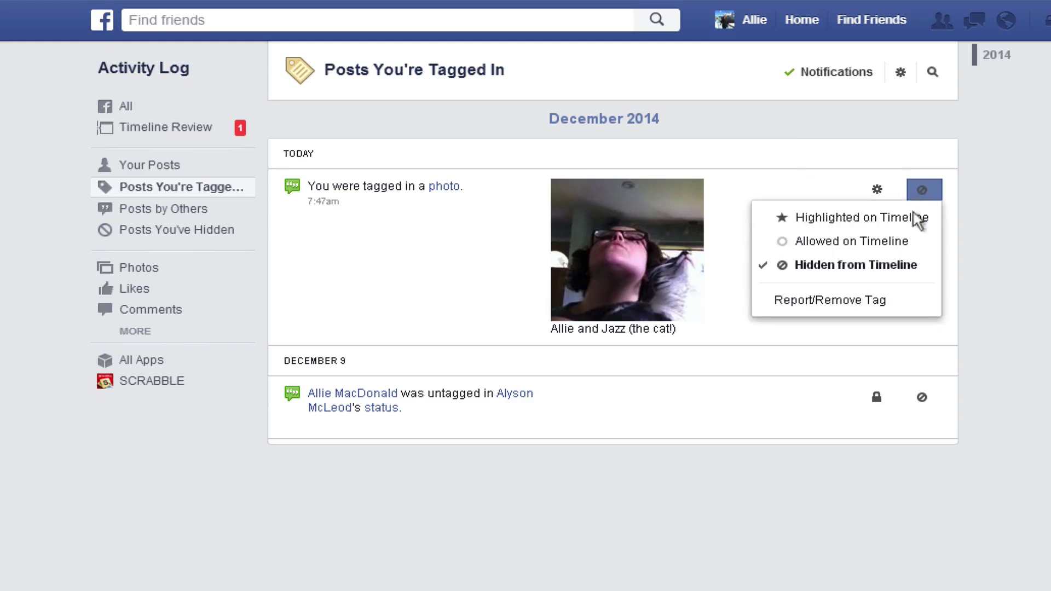
{"action": "left_click", "coordinate": [870, 301]}
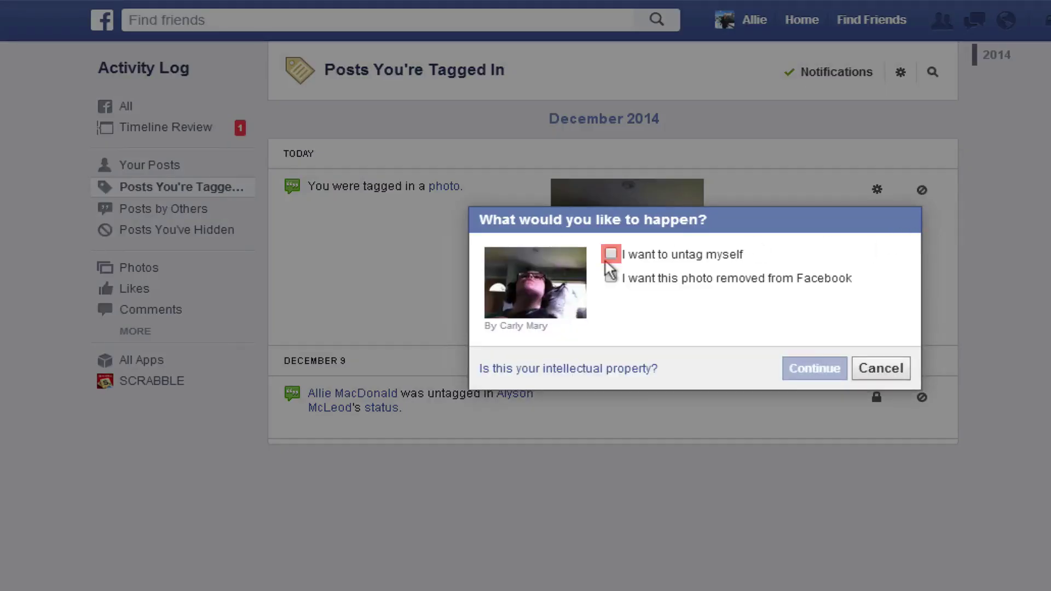
{"action": "left_click", "coordinate": [610, 254]}
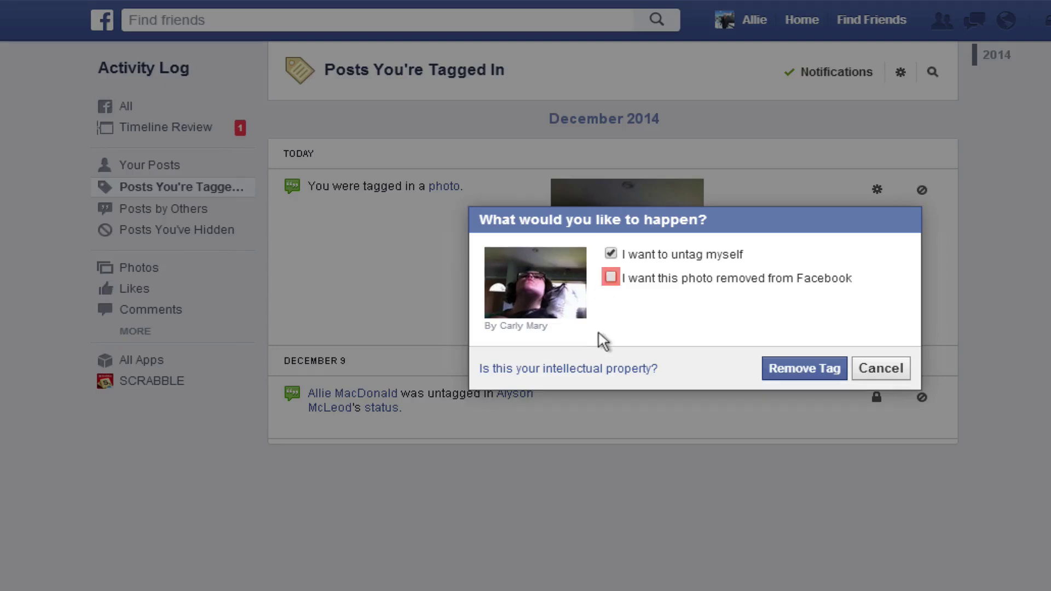
{"action": "left_click", "coordinate": [799, 372]}
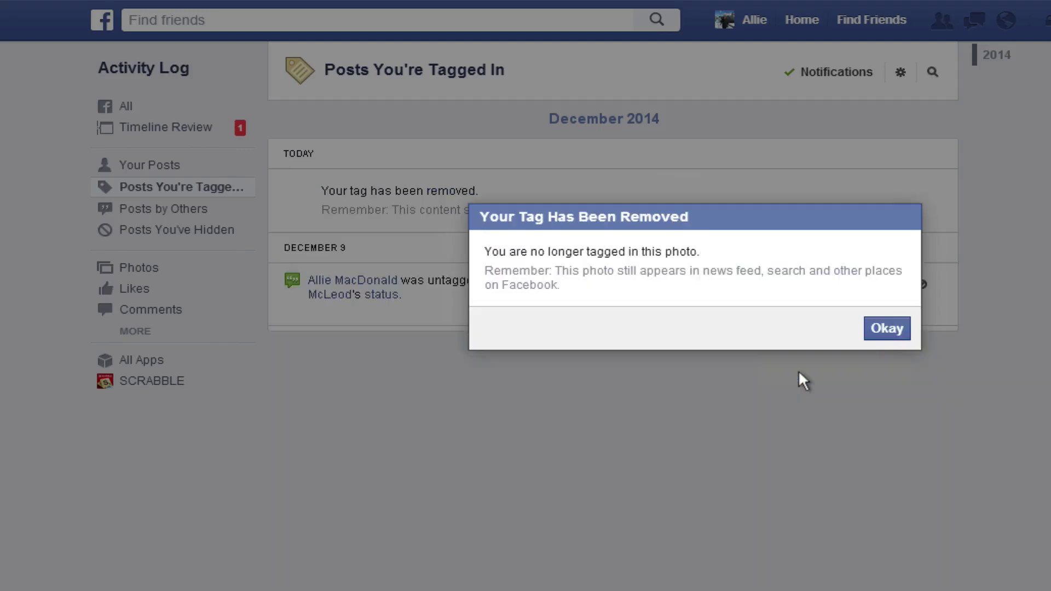
{"action": "left_click", "coordinate": [877, 329]}
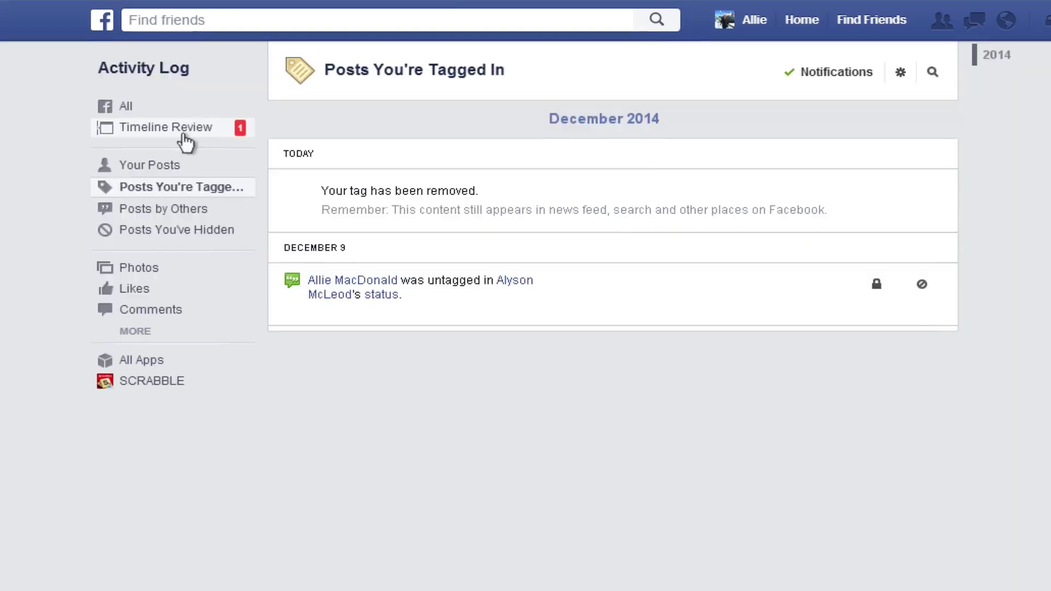
{"action": "left_click", "coordinate": [187, 130]}
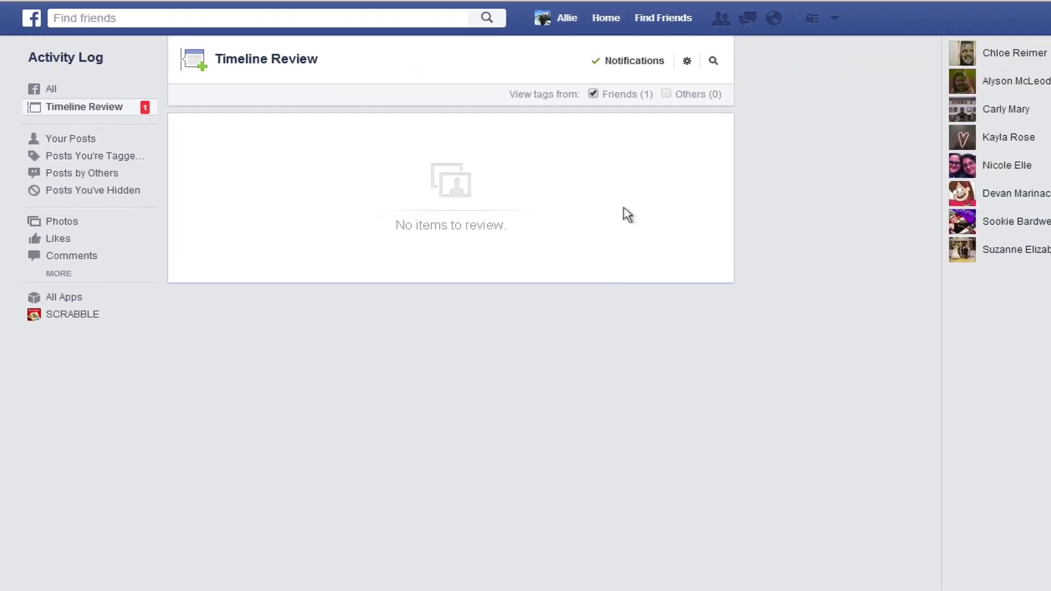
{"action": "left_click", "coordinate": [50, 89]}
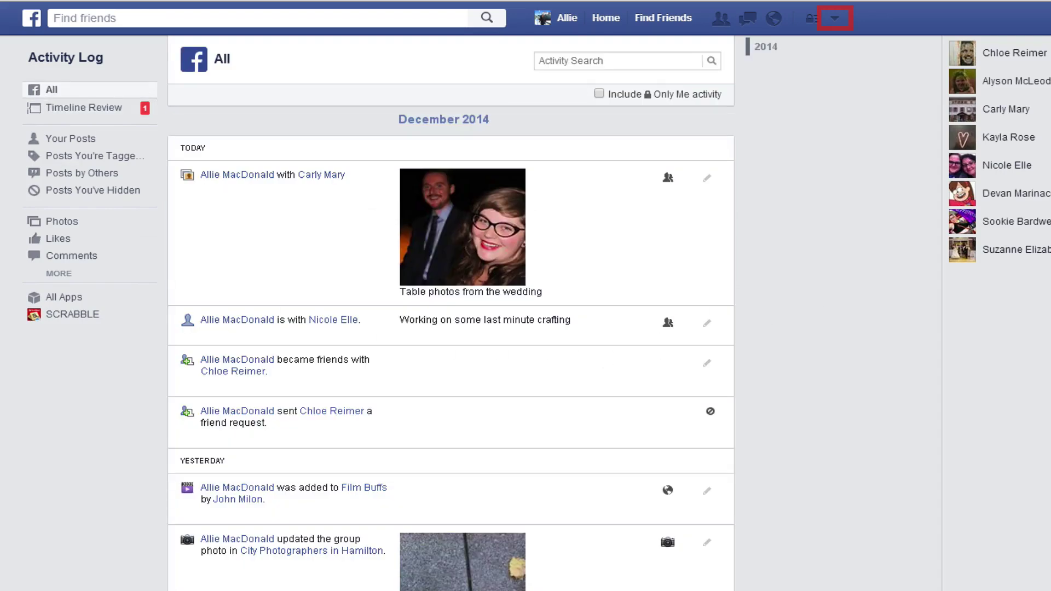
Open Settings and go to the Timeline and Tagging page.
{"action": "left_click", "coordinate": [834, 19]}
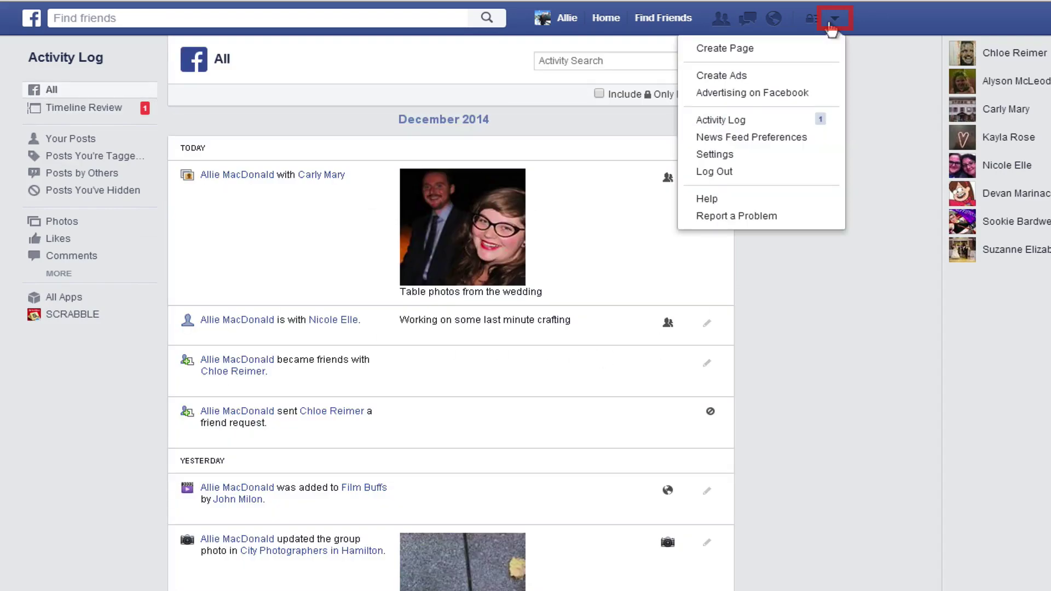
{"action": "left_click", "coordinate": [754, 157]}
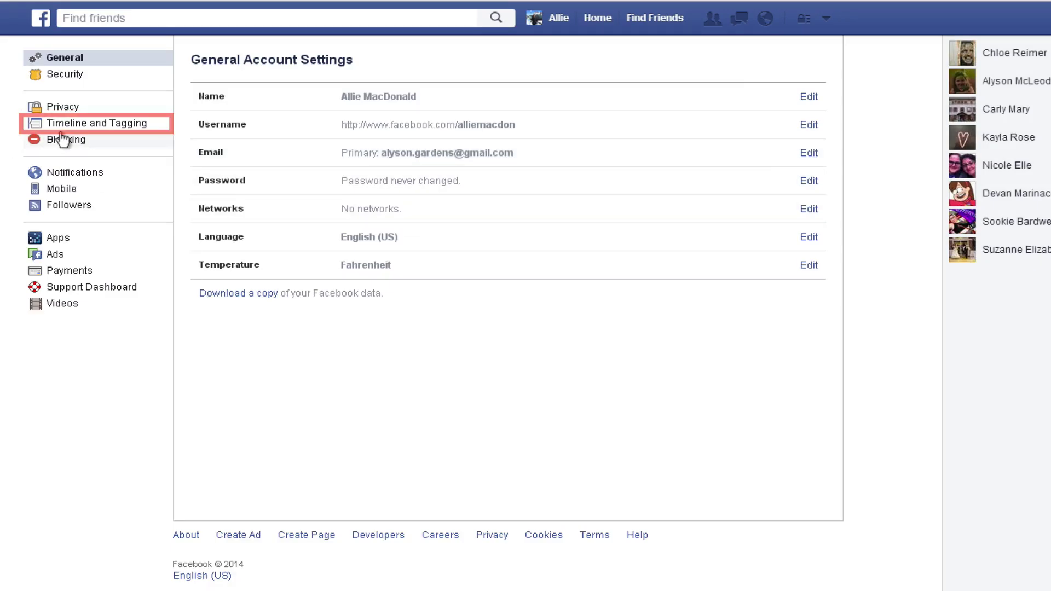
{"action": "left_click", "coordinate": [82, 124]}
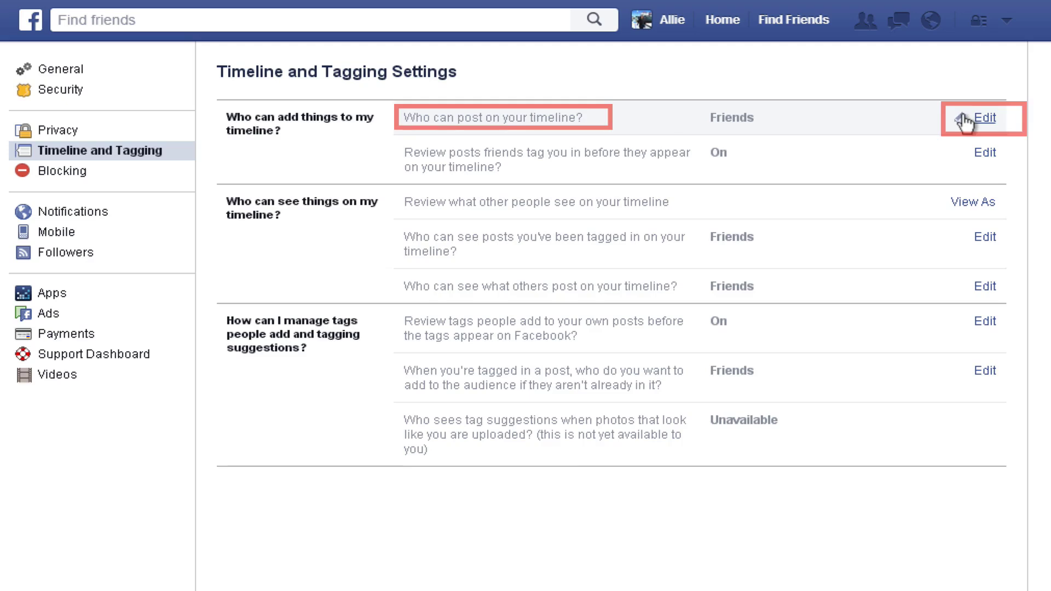
Keep 'Who can post on your timeline' set to Friends.
{"action": "left_click", "coordinate": [771, 124]}
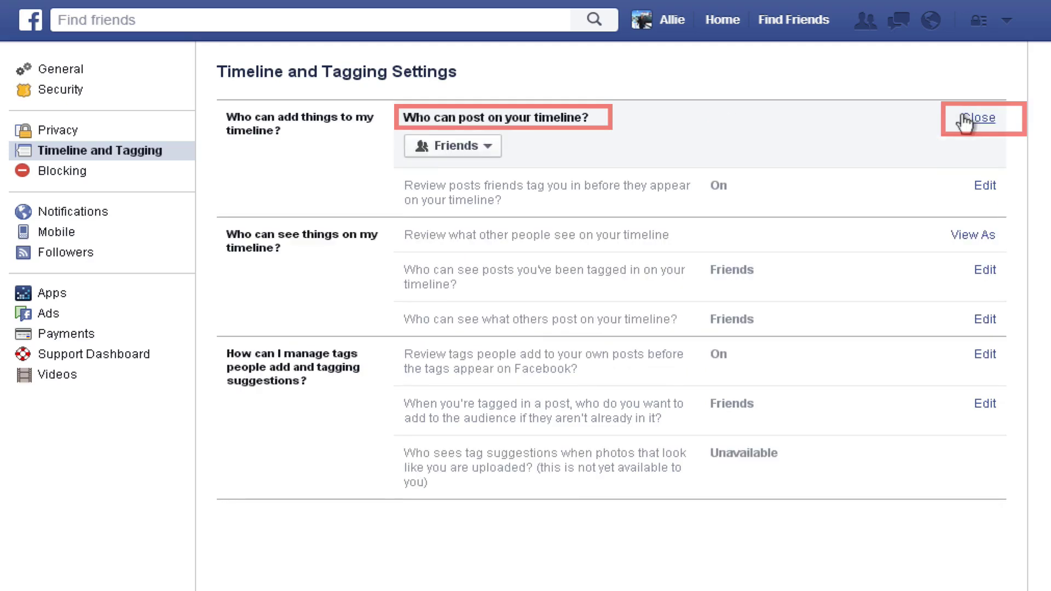
{"action": "left_click", "coordinate": [474, 153]}
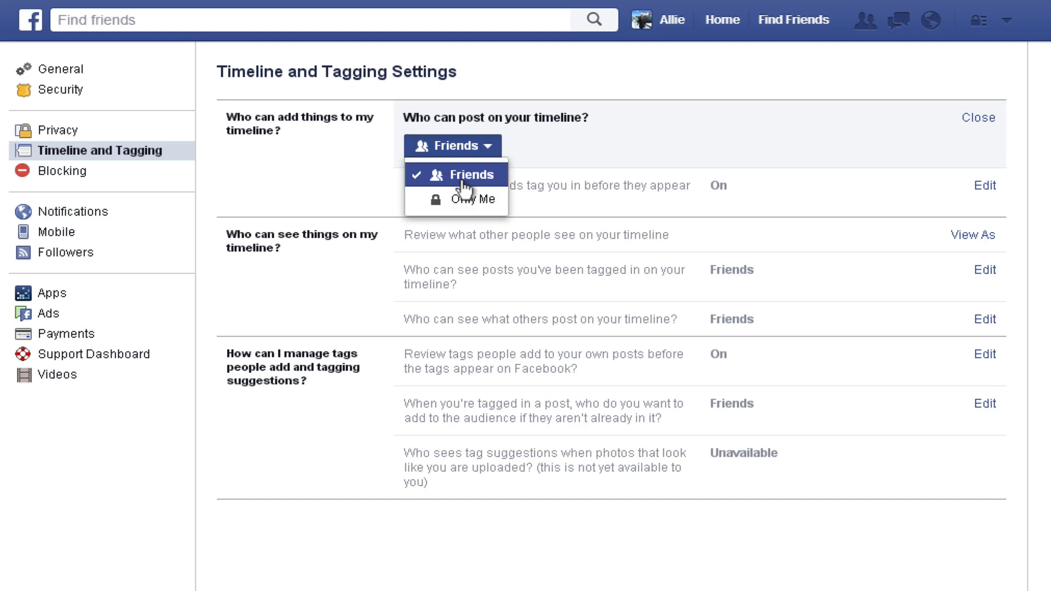
{"action": "left_click", "coordinate": [464, 181]}
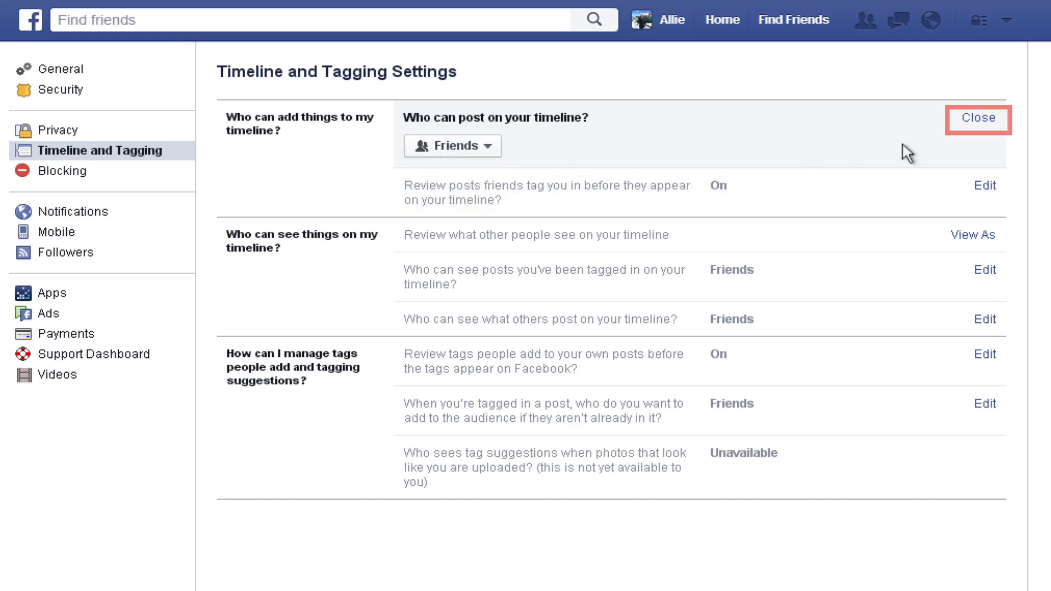
{"action": "left_click", "coordinate": [974, 120]}
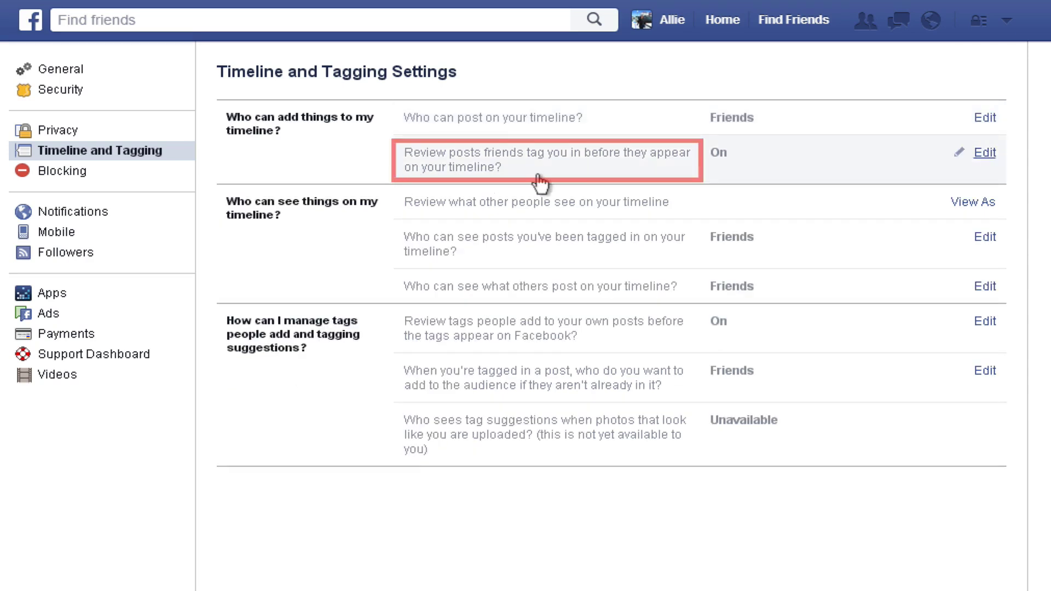
{"action": "left_click", "coordinate": [980, 157]}
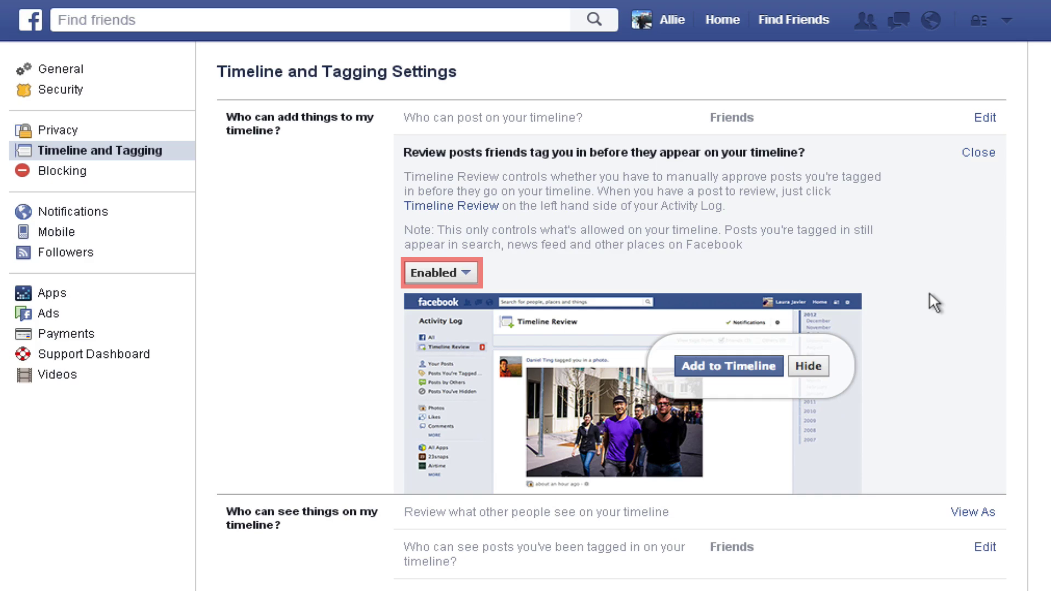
{"action": "left_click", "coordinate": [445, 276]}
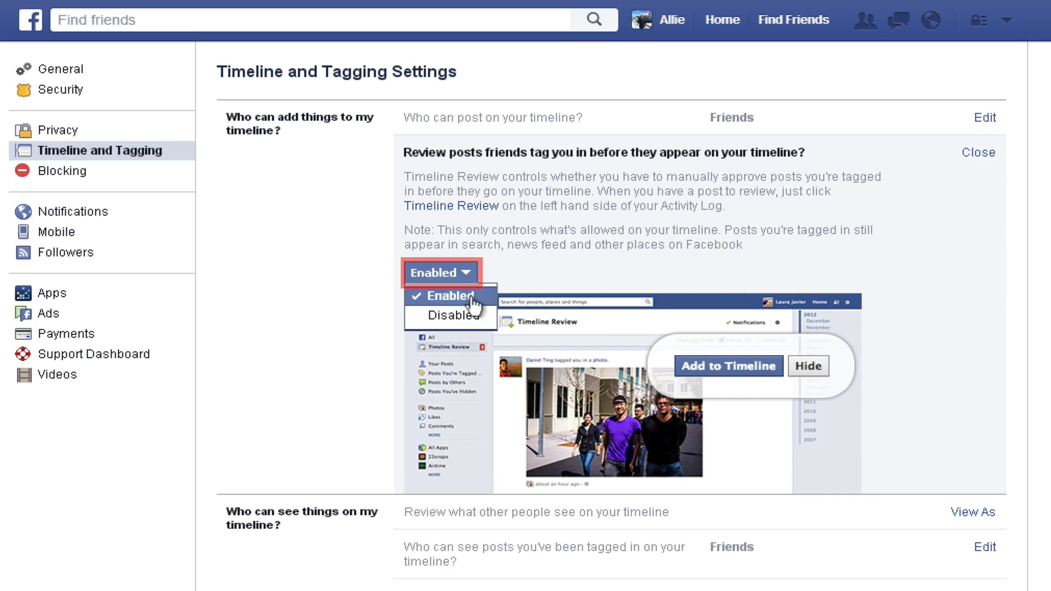
{"action": "left_click", "coordinate": [450, 295]}
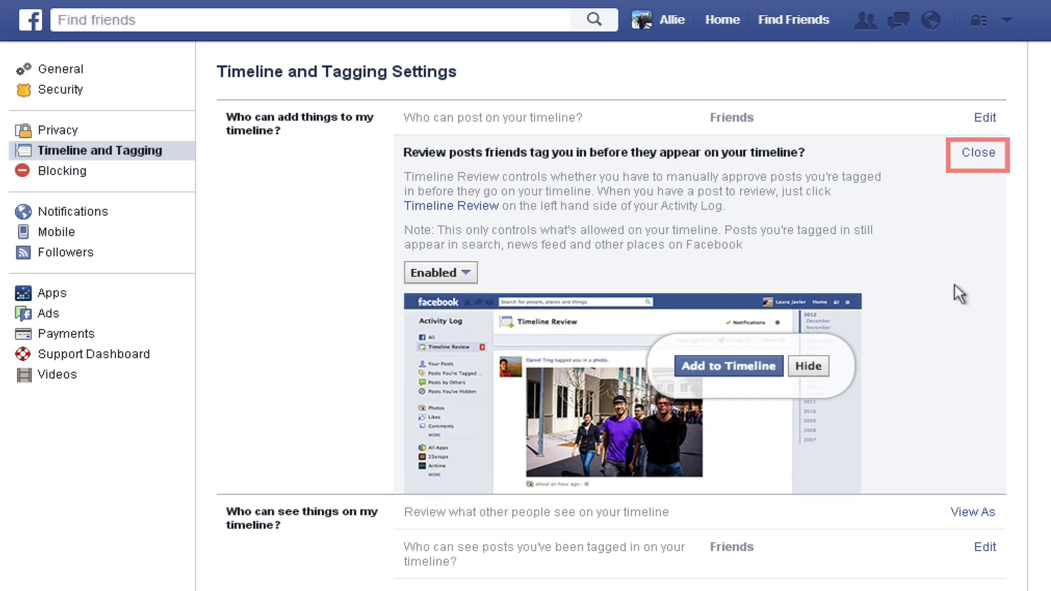
{"action": "left_click", "coordinate": [977, 154]}
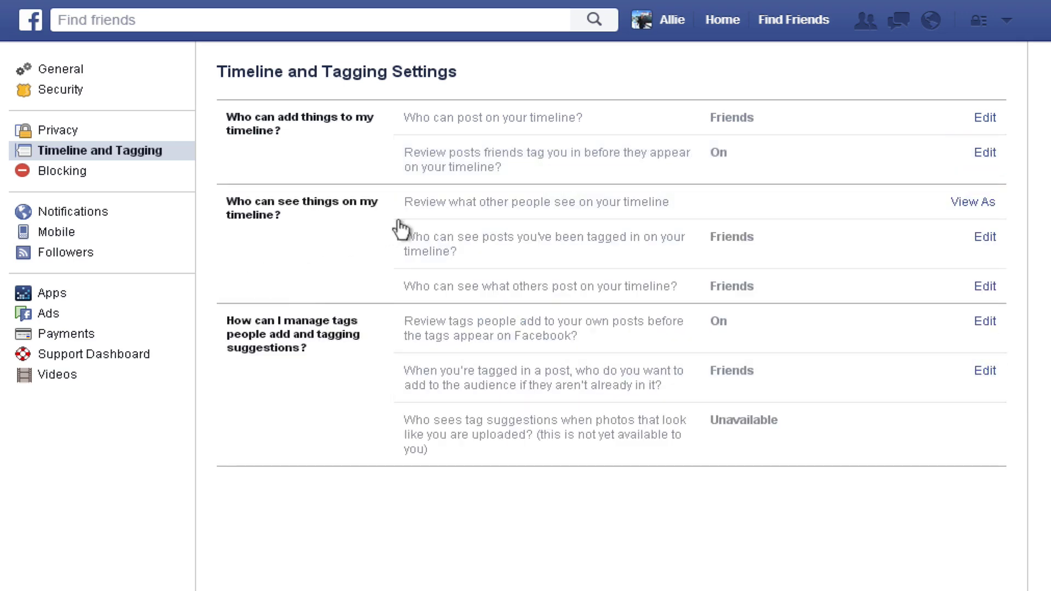
Use View As to see the public timeline, dismiss the tip, and reopen Settings.
{"action": "left_click", "coordinate": [968, 207]}
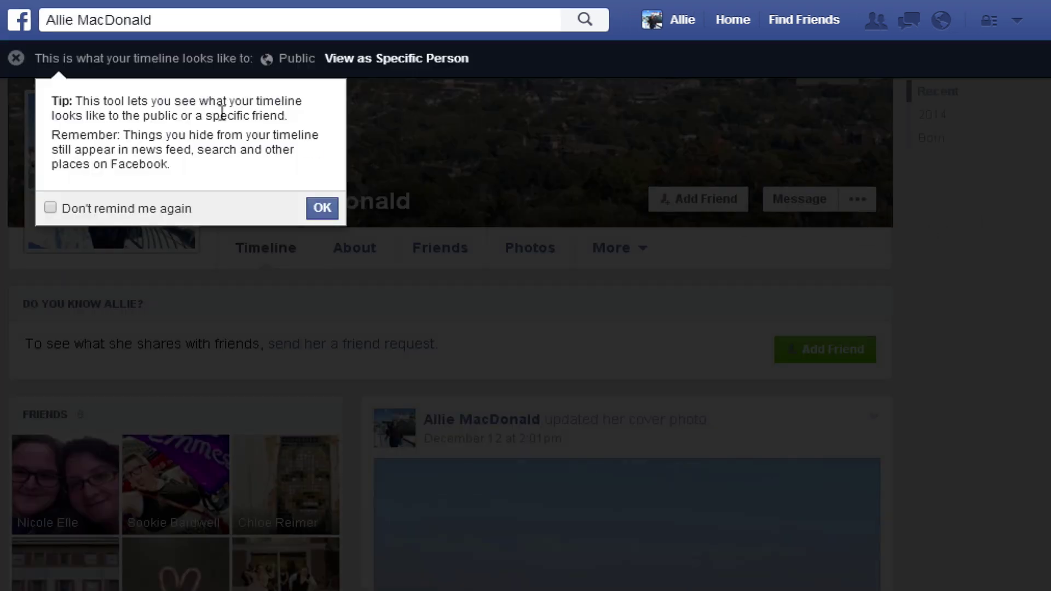
{"action": "left_click", "coordinate": [317, 211]}
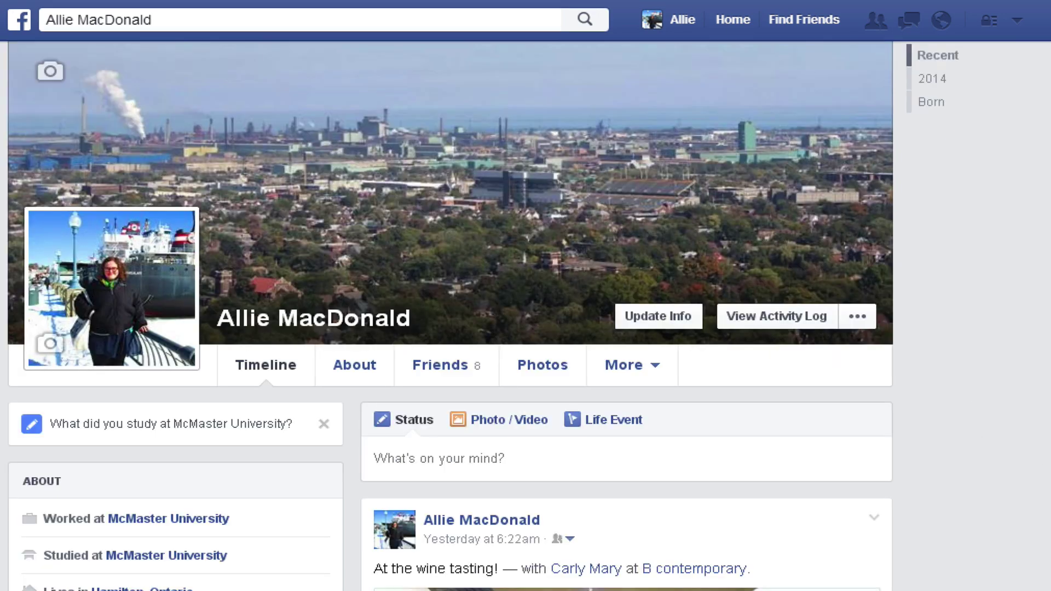
{"action": "left_click", "coordinate": [1016, 20]}
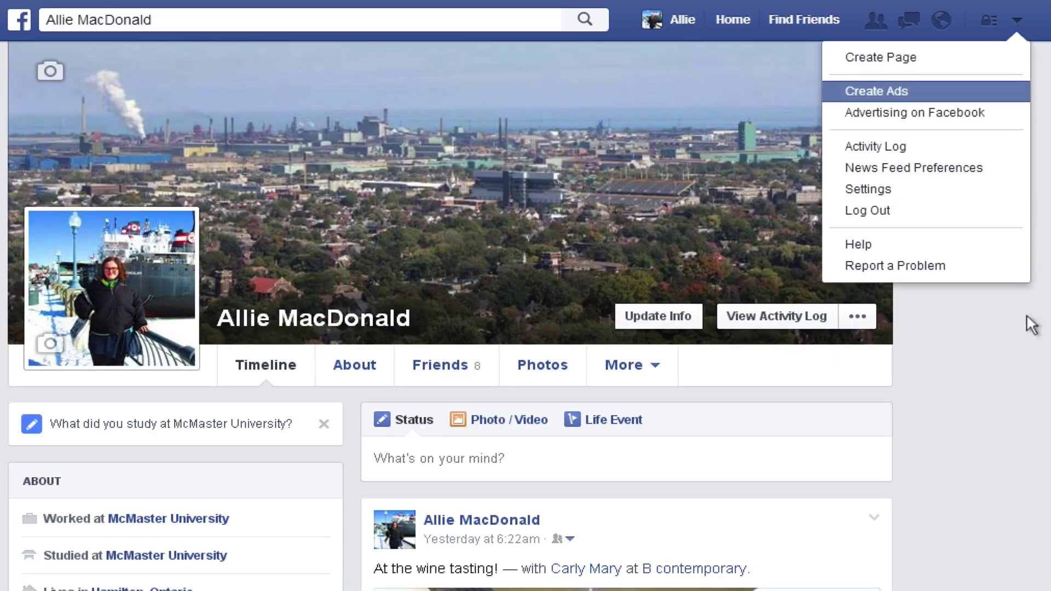
{"action": "left_click", "coordinate": [846, 188]}
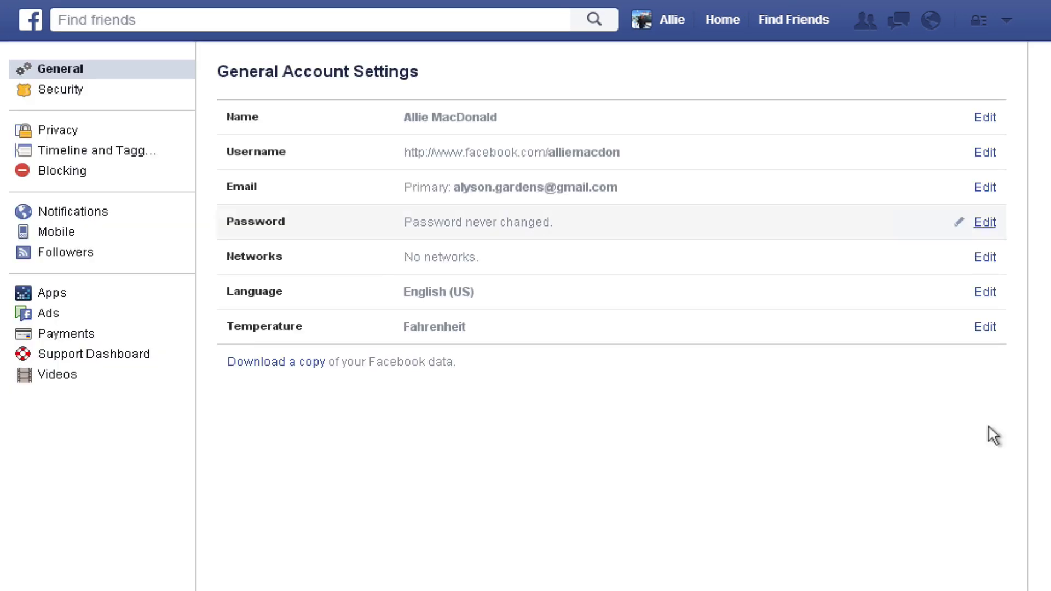
Open Timeline and Tagging and keep posts you're tagged in visible to Friends.
{"action": "left_click", "coordinate": [36, 156]}
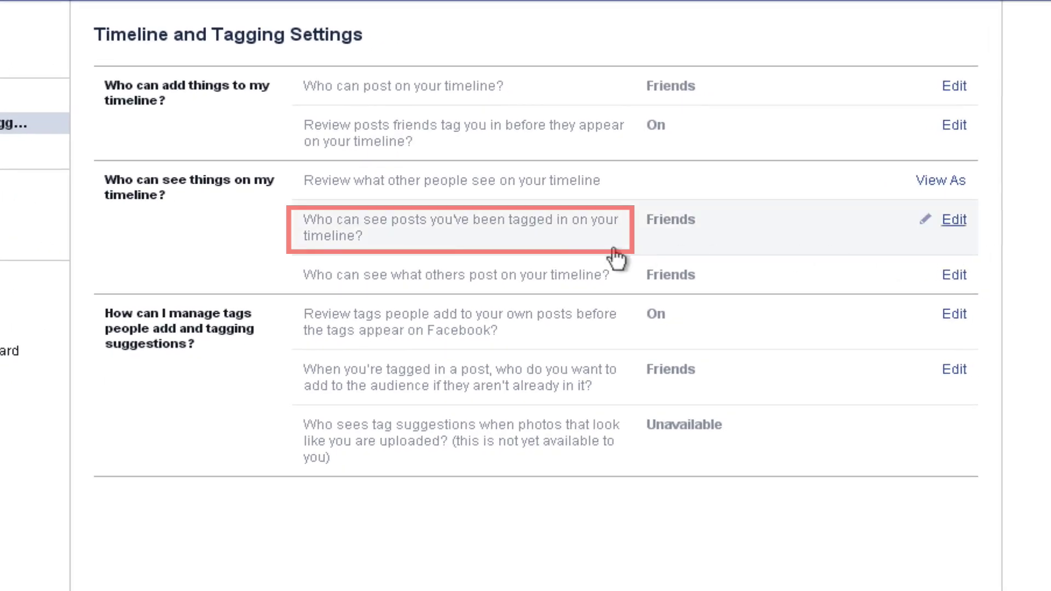
{"action": "left_click", "coordinate": [939, 224]}
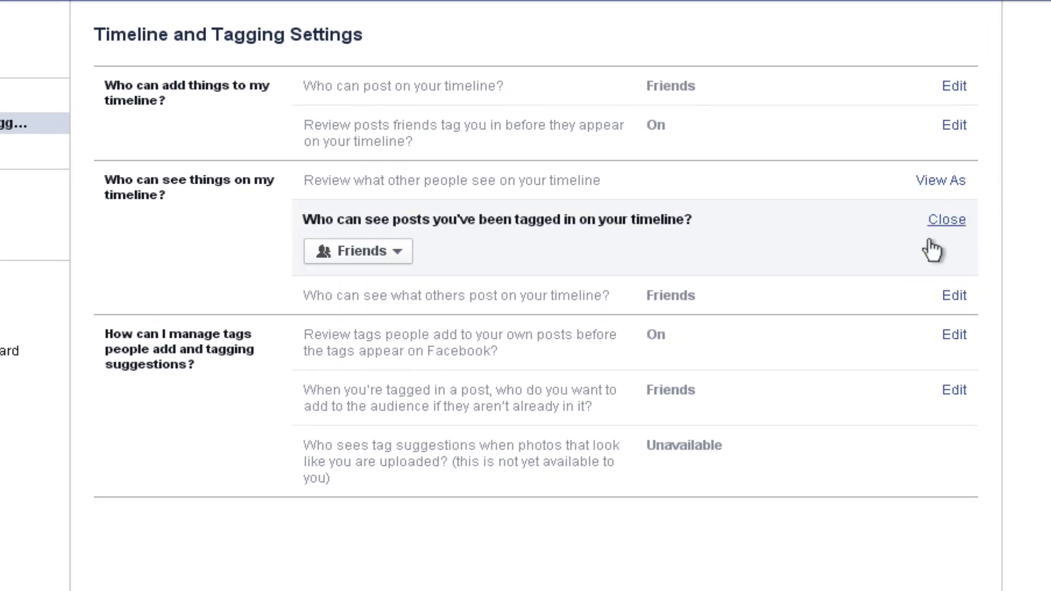
{"action": "left_click", "coordinate": [385, 257]}
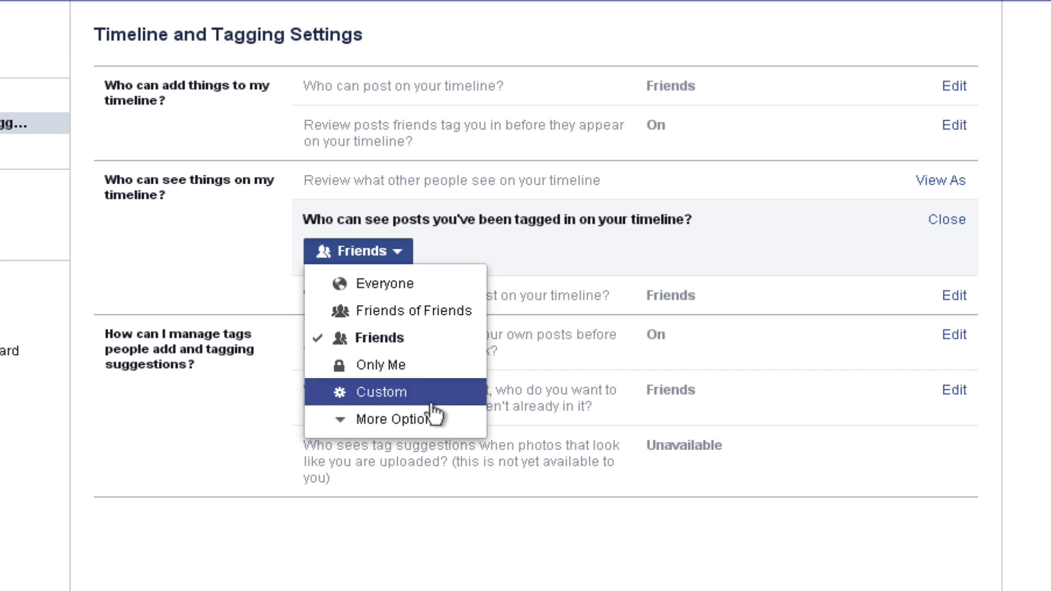
{"action": "left_click", "coordinate": [432, 337]}
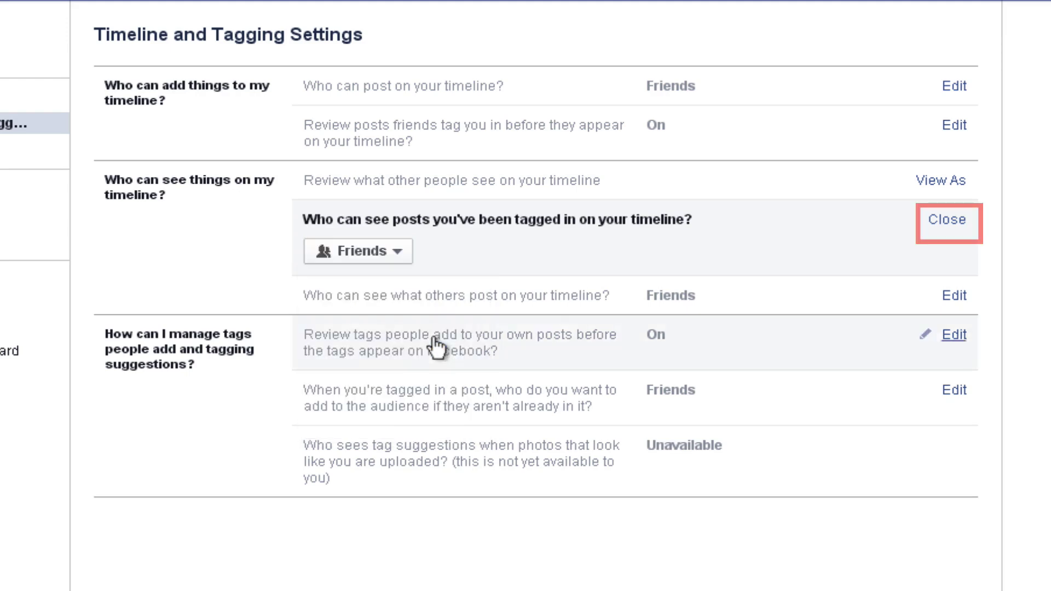
{"action": "left_click", "coordinate": [946, 219]}
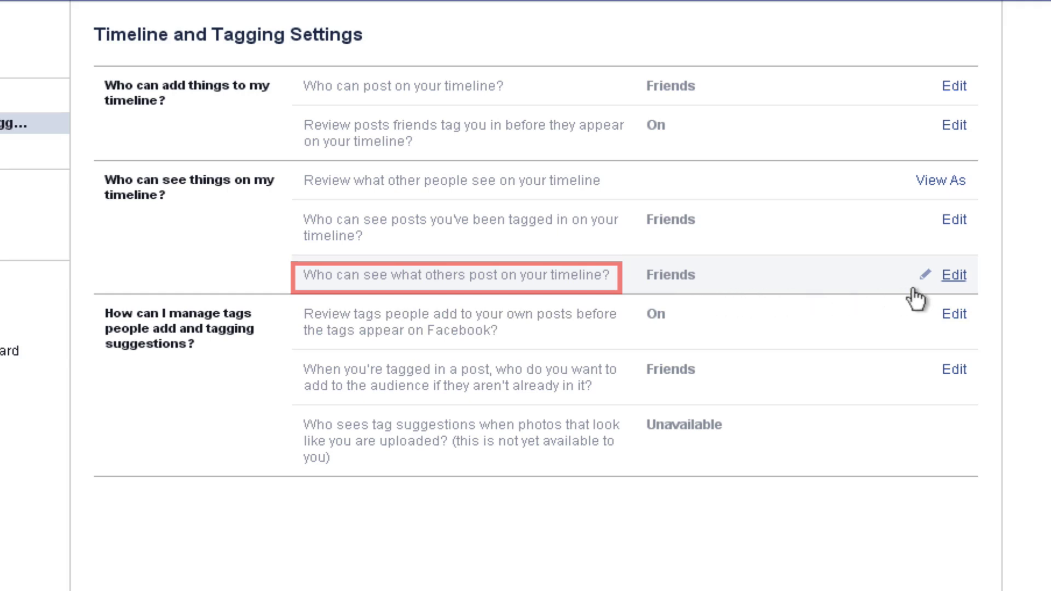
Keep what others post on your timeline visible to Friends only.
{"action": "left_click", "coordinate": [953, 275]}
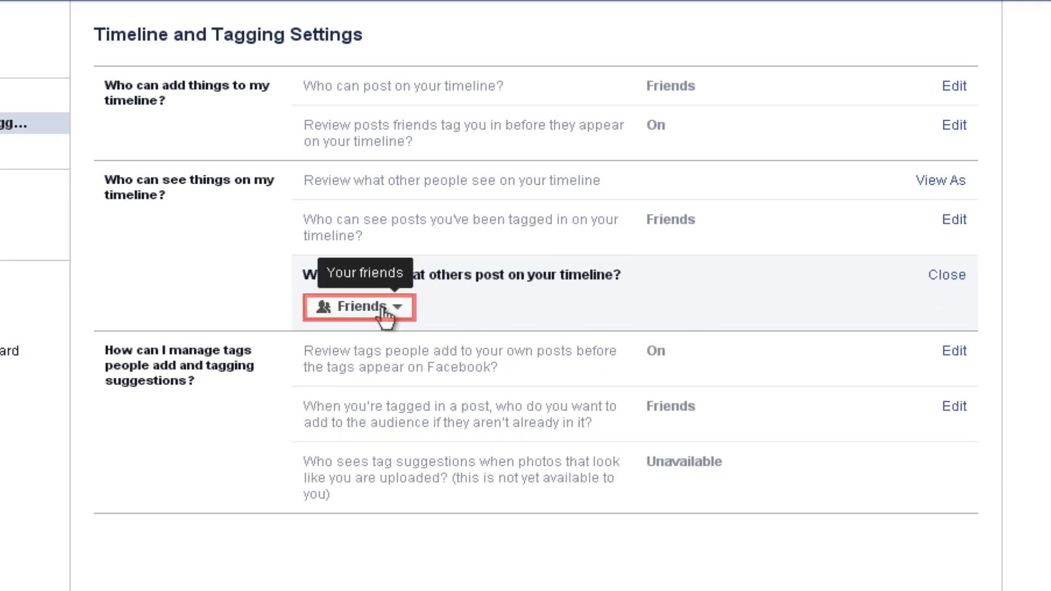
{"action": "left_click", "coordinate": [386, 312]}
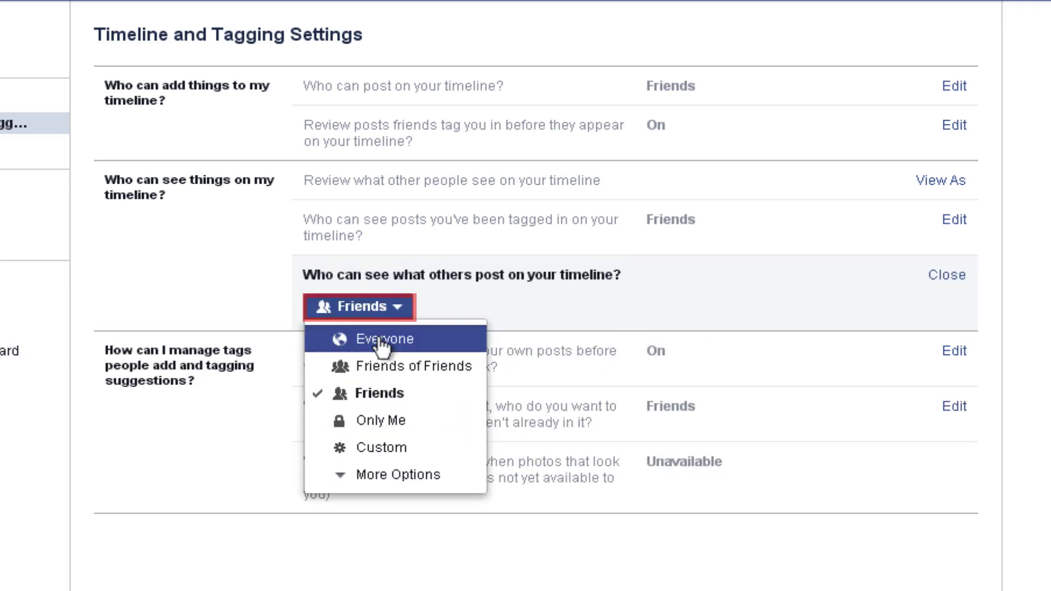
{"action": "left_click", "coordinate": [378, 394]}
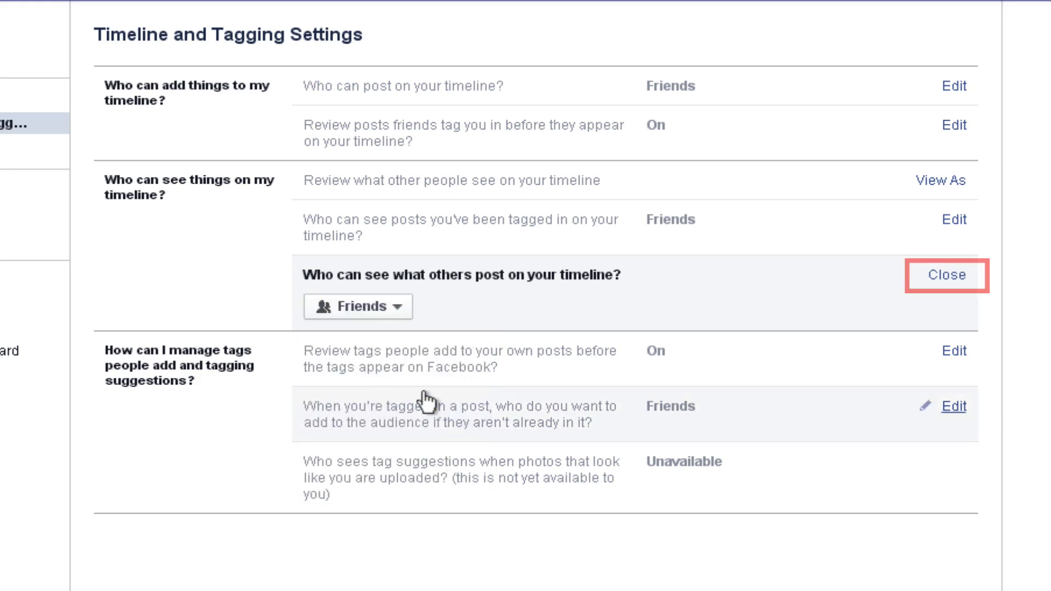
{"action": "left_click", "coordinate": [940, 281]}
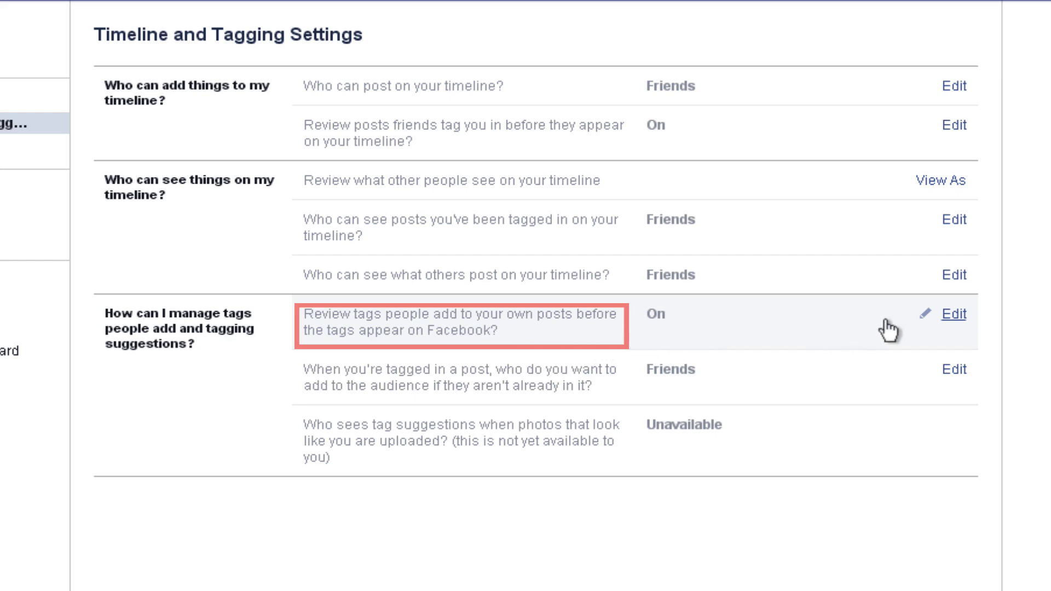
Leave Tag Review enabled, then open the Friends audience dropdown for tagged-post additions.
{"action": "left_click", "coordinate": [953, 315]}
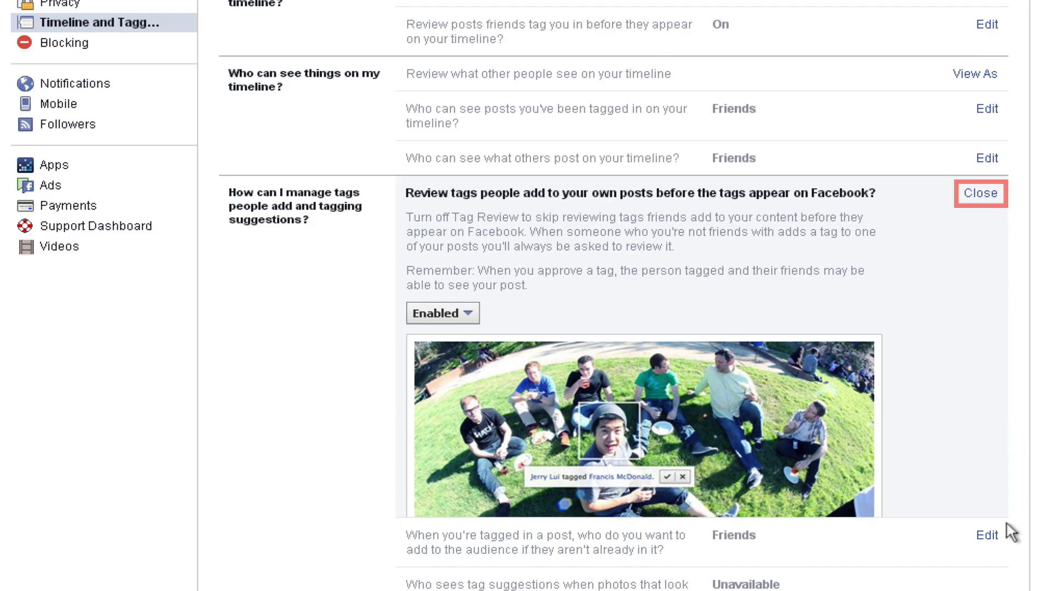
{"action": "left_click", "coordinate": [990, 35]}
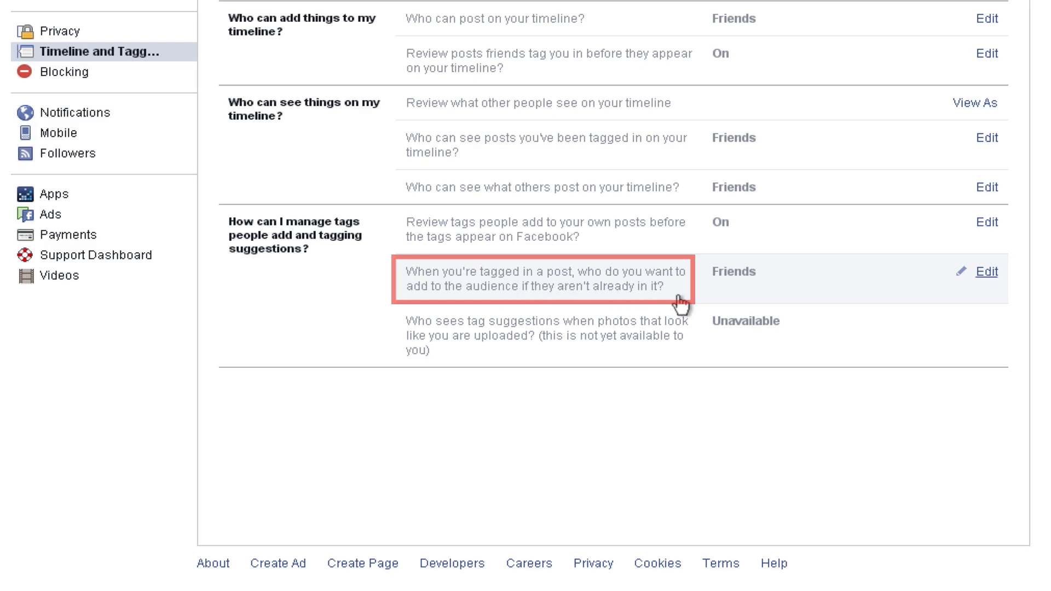
{"action": "left_click", "coordinate": [984, 273]}
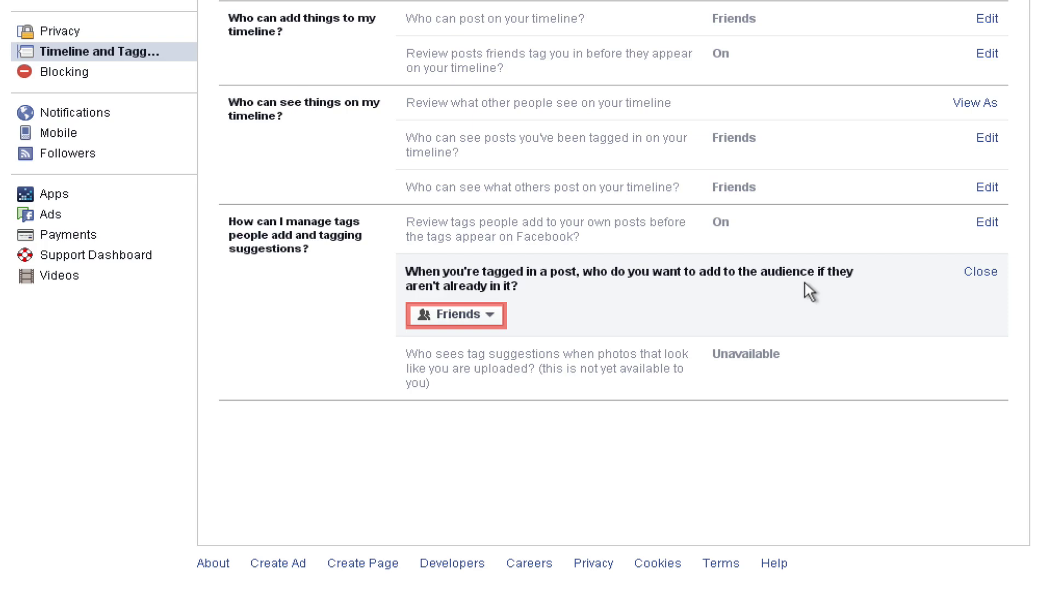
{"action": "left_click", "coordinate": [475, 315]}
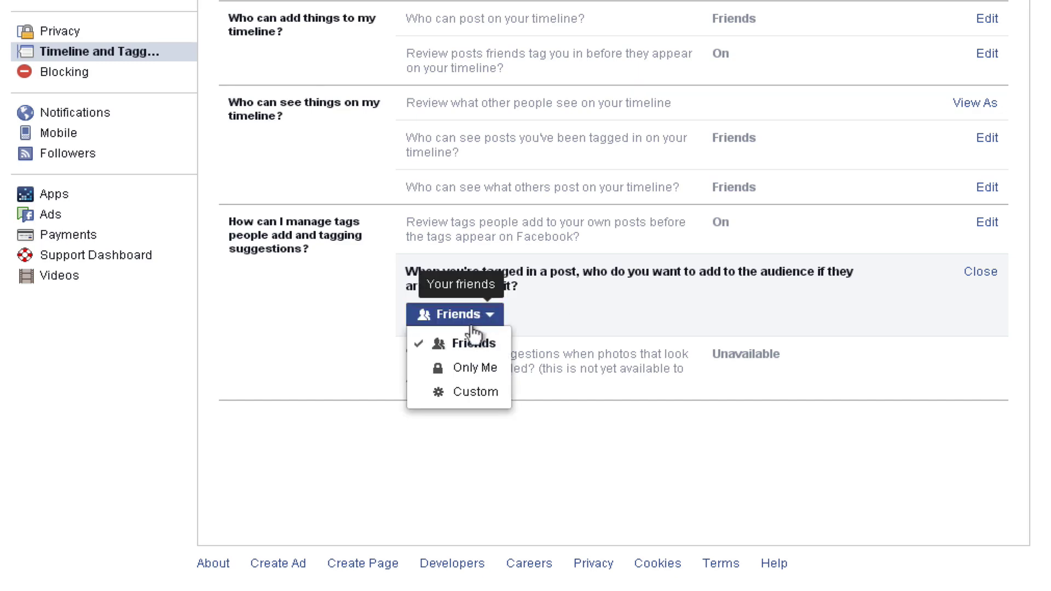